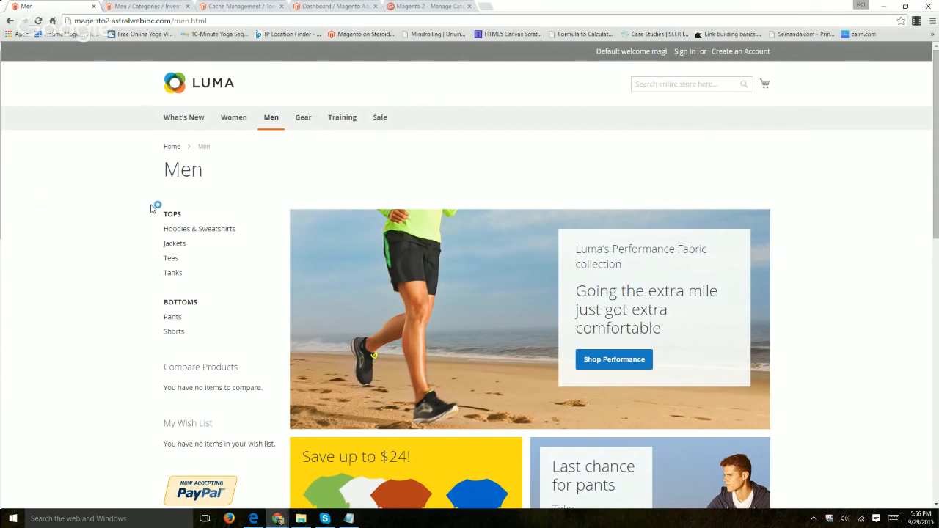
Open the store's home page and view the Tops category page under Women.
left_click(212, 90)
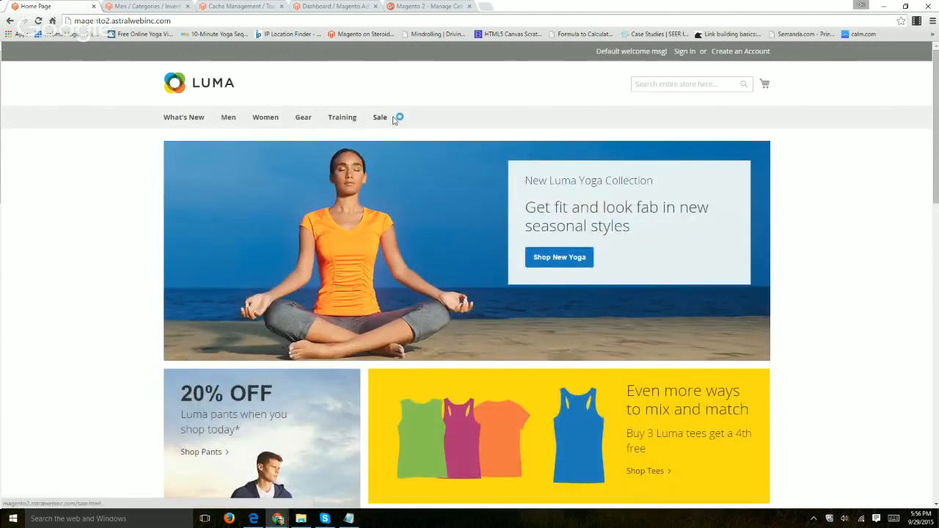
mouse_move(272, 119)
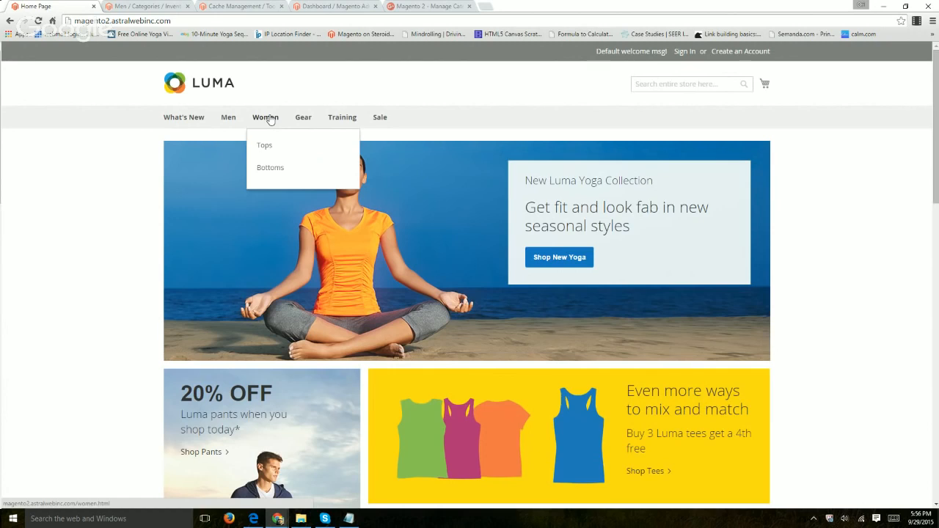
left_click(265, 144)
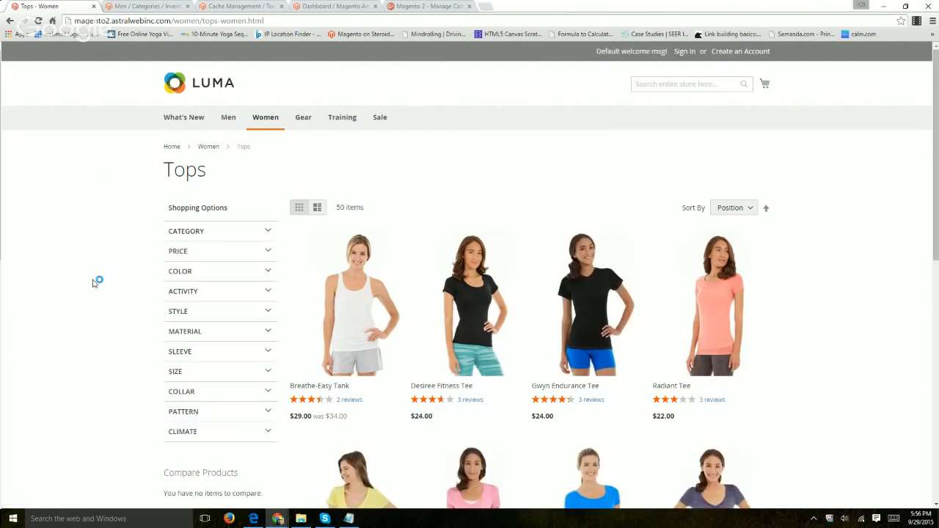
scroll(151, 363, "down", 2)
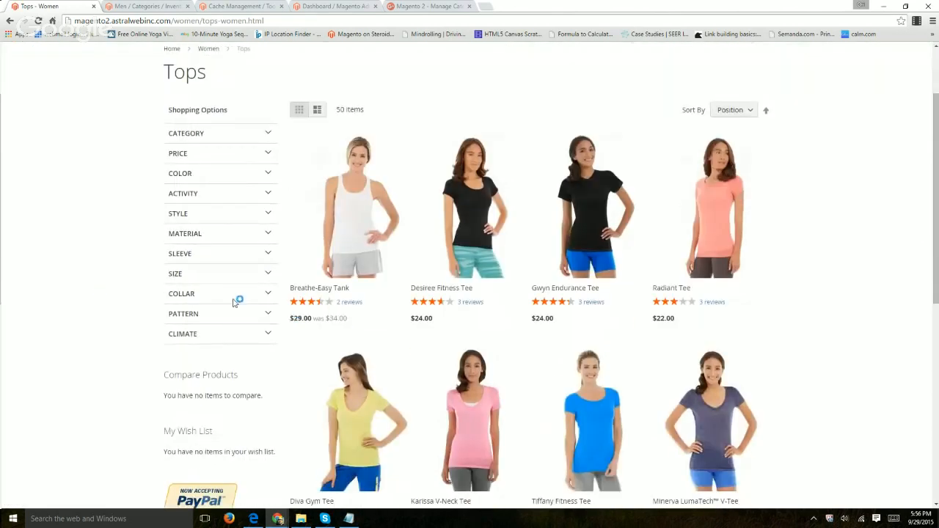
scroll(176, 363, "up", 2)
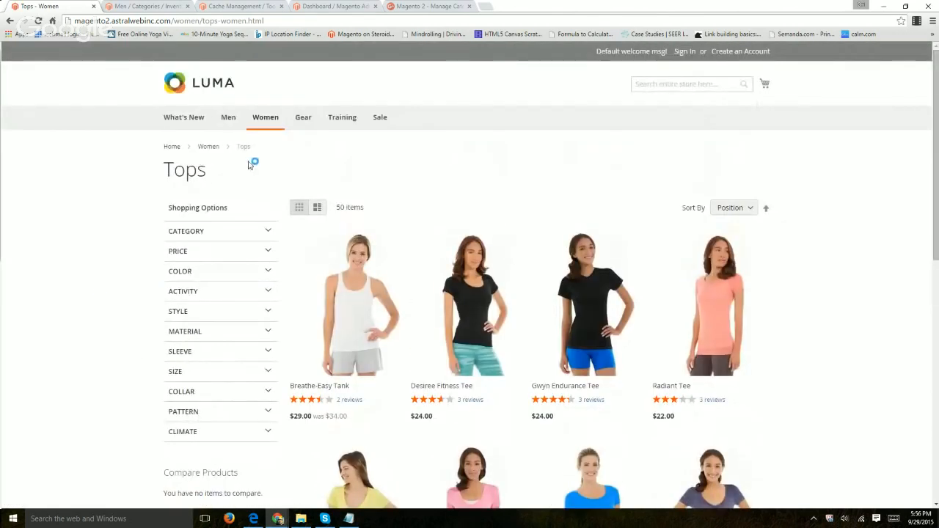
Switch to the Magento admin and open the Categories page under Products.
left_click(150, 6)
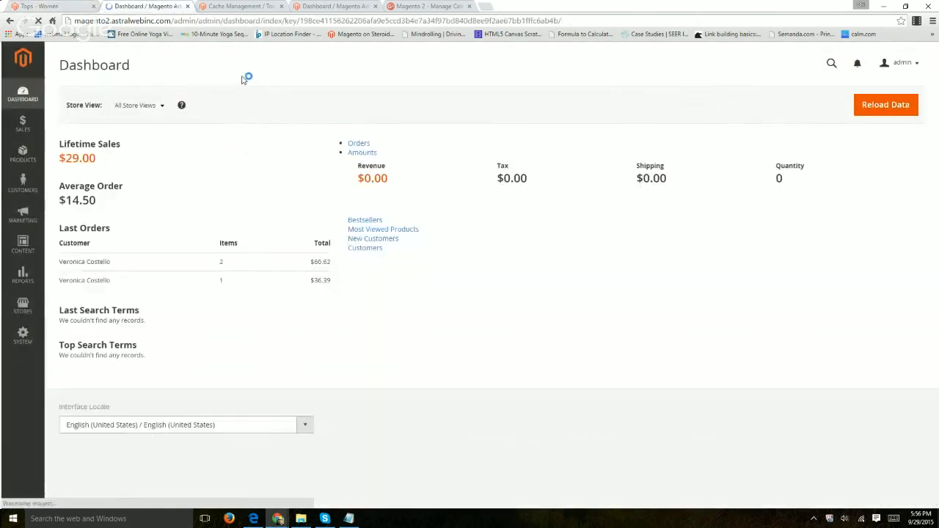
left_click(23, 155)
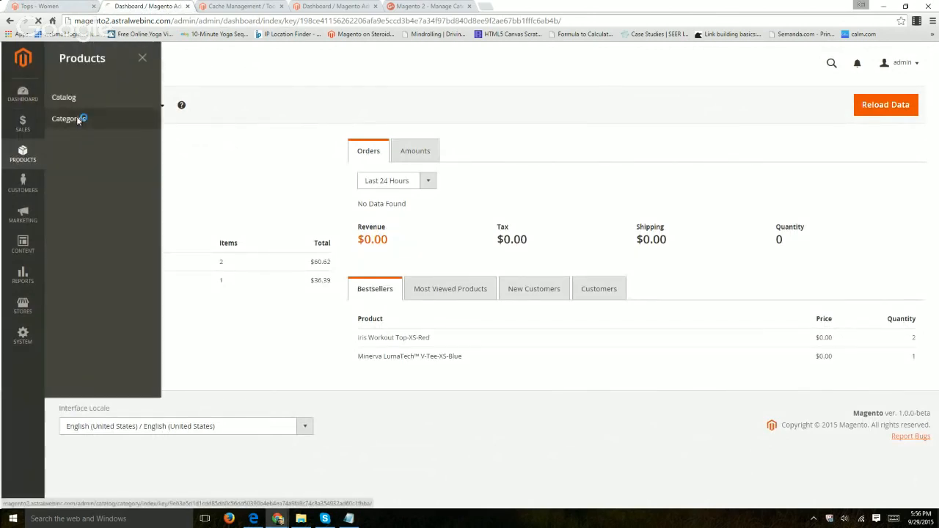
left_click(78, 128)
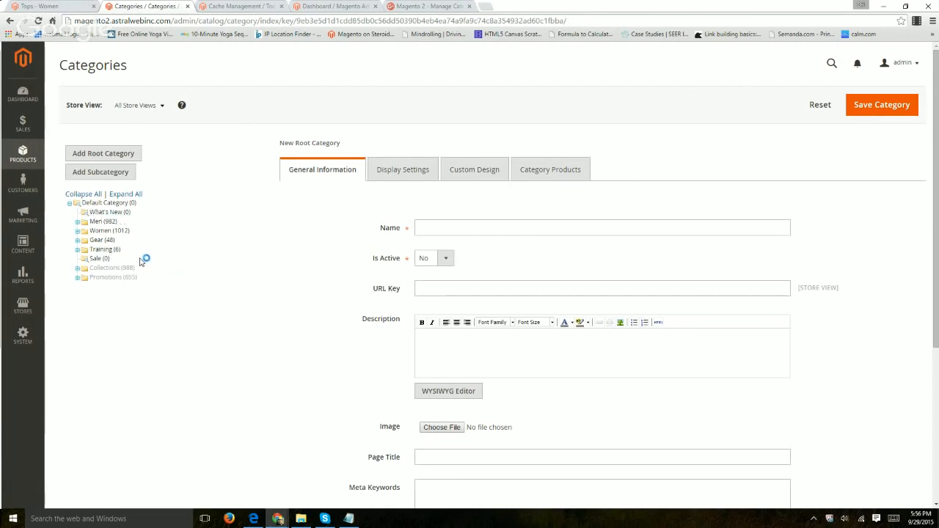
Expand Men and its Tops subcategory in the category tree, and compare the hierarchy with the Women menu on the storefront.
left_click(77, 223)
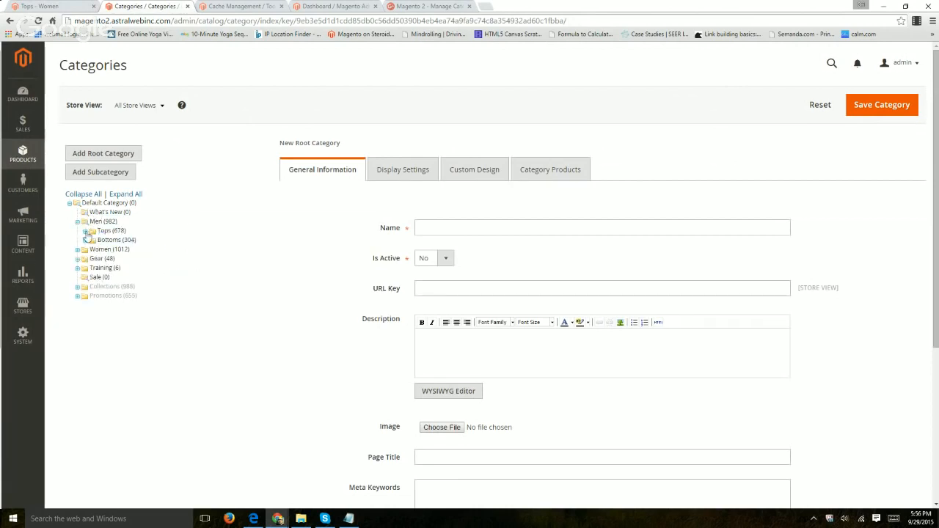
left_click(84, 232)
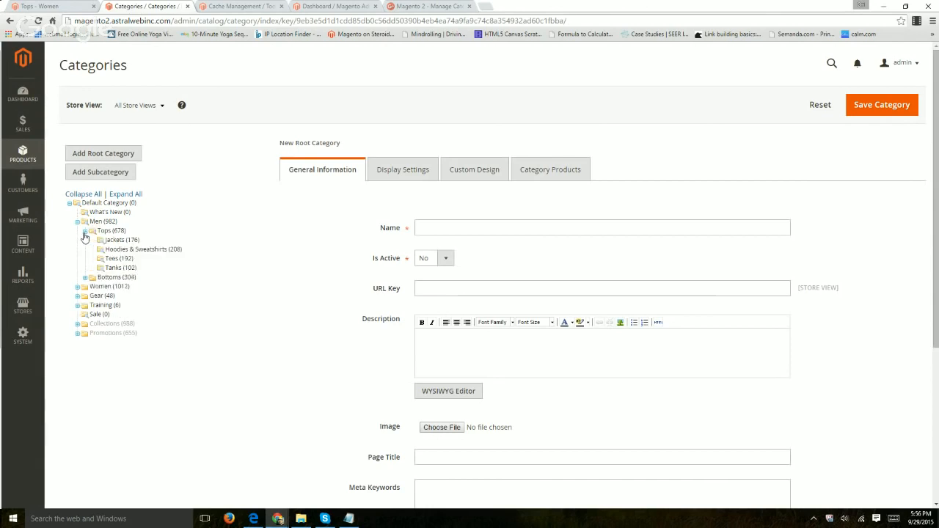
left_click(150, 251)
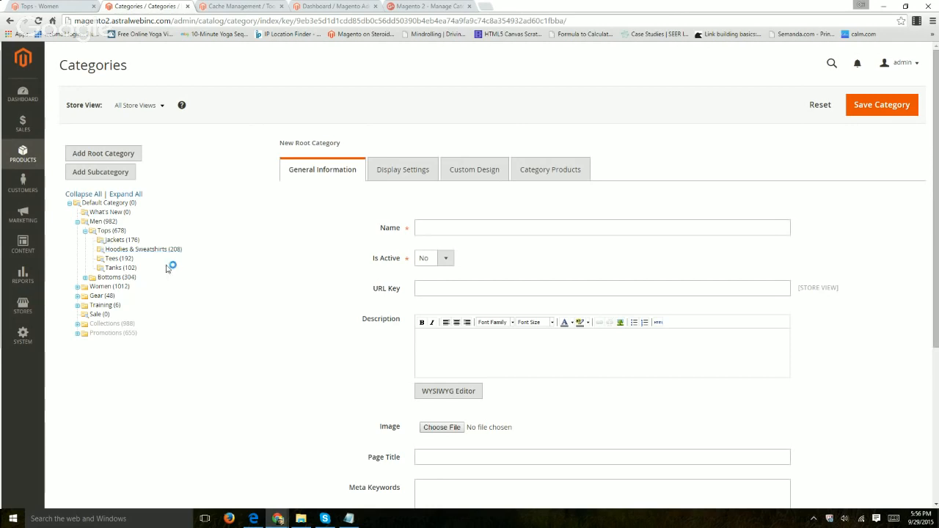
left_click(116, 266)
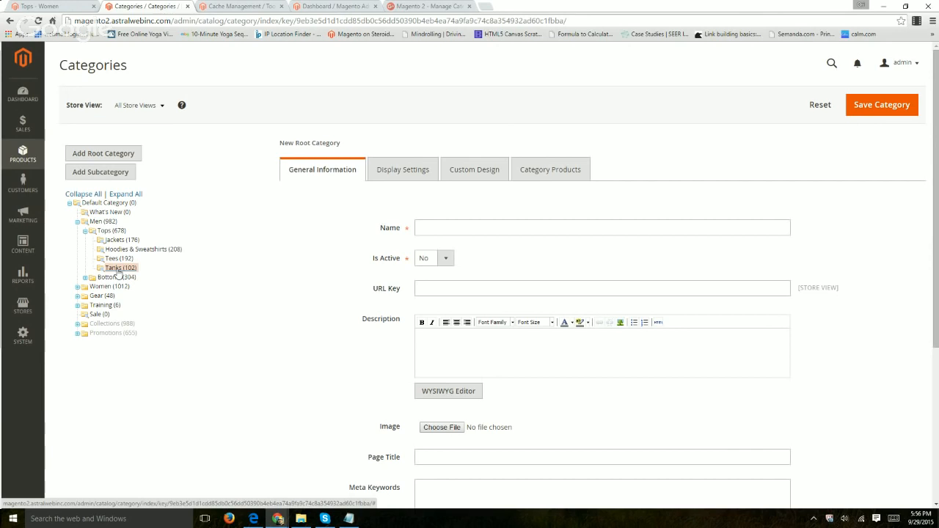
left_click_drag(117, 273, 173, 268)
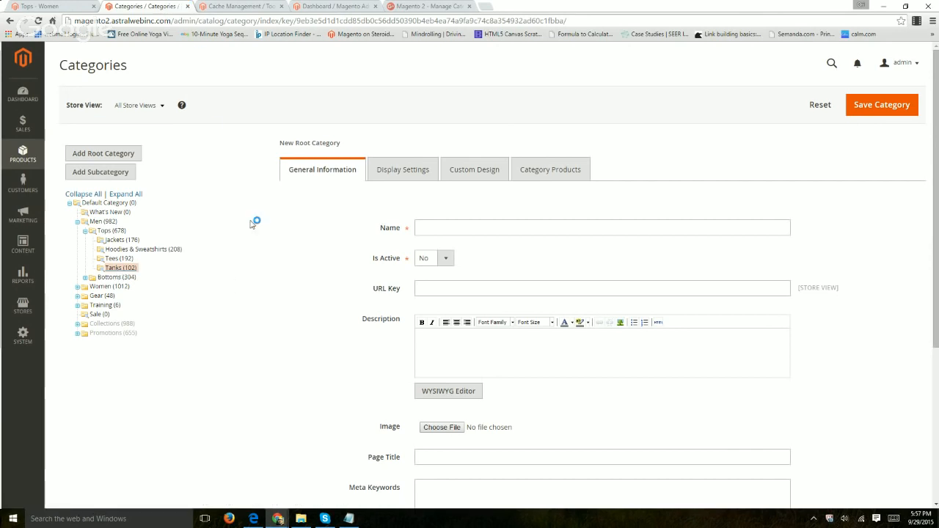
left_click(77, 6)
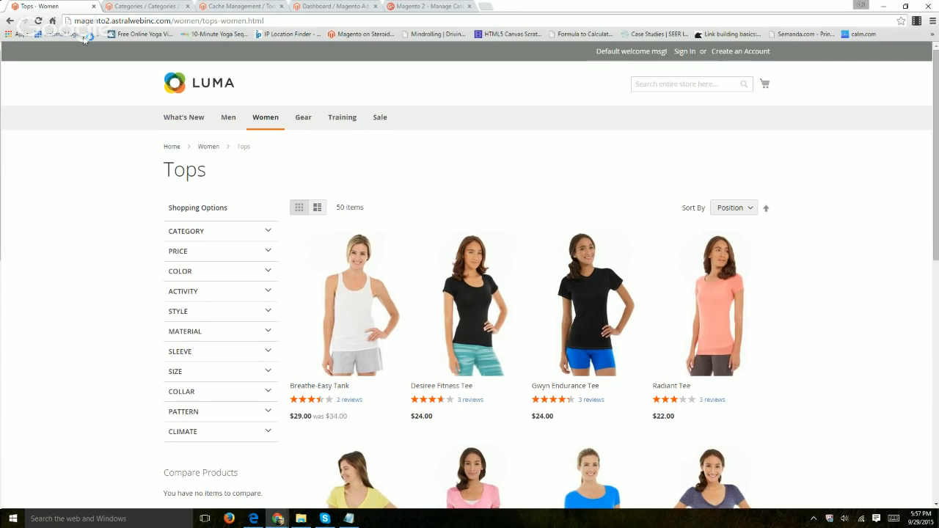
mouse_move(262, 120)
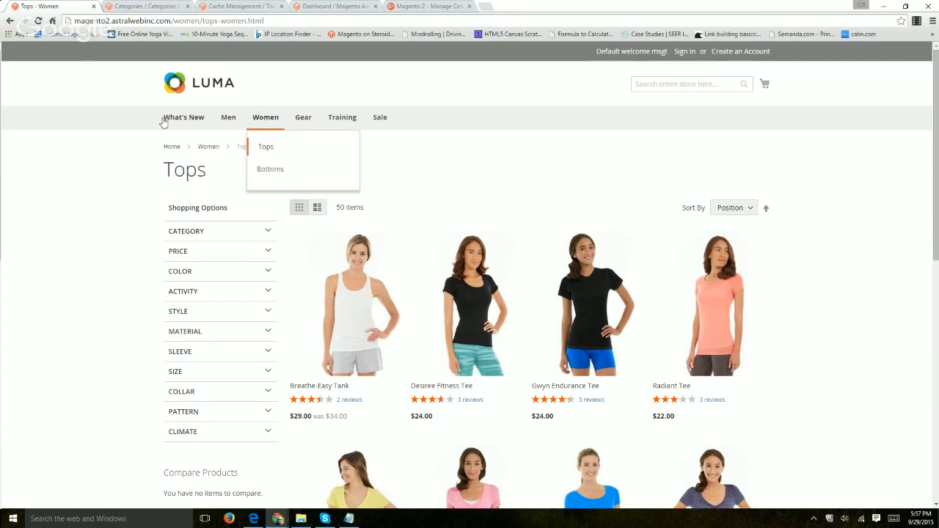
Move the Women category above What's New in the admin category tree and confirm the operation.
left_click(143, 5)
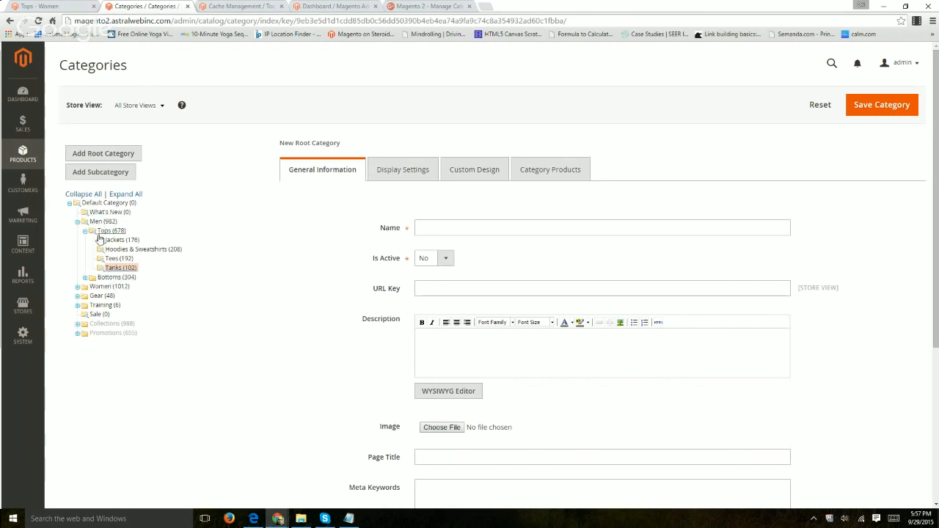
left_click_drag(98, 286, 96, 214)
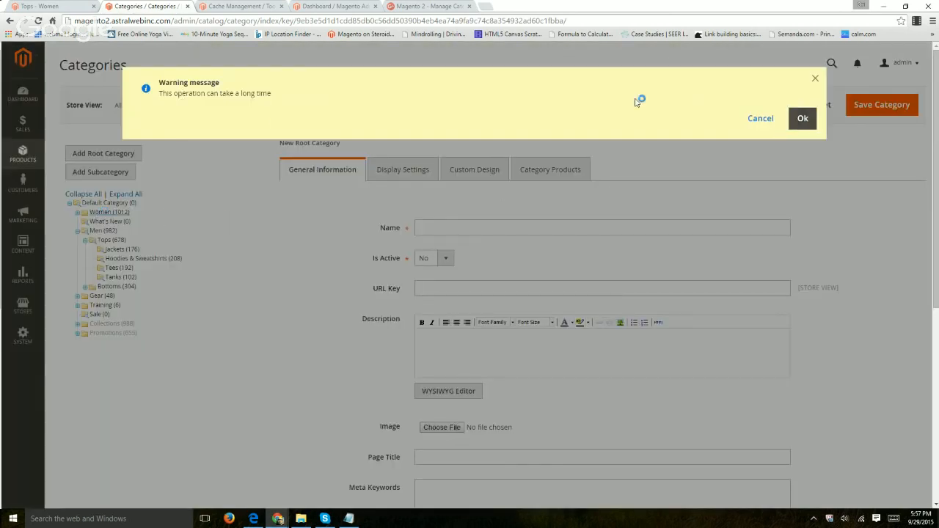
left_click(801, 119)
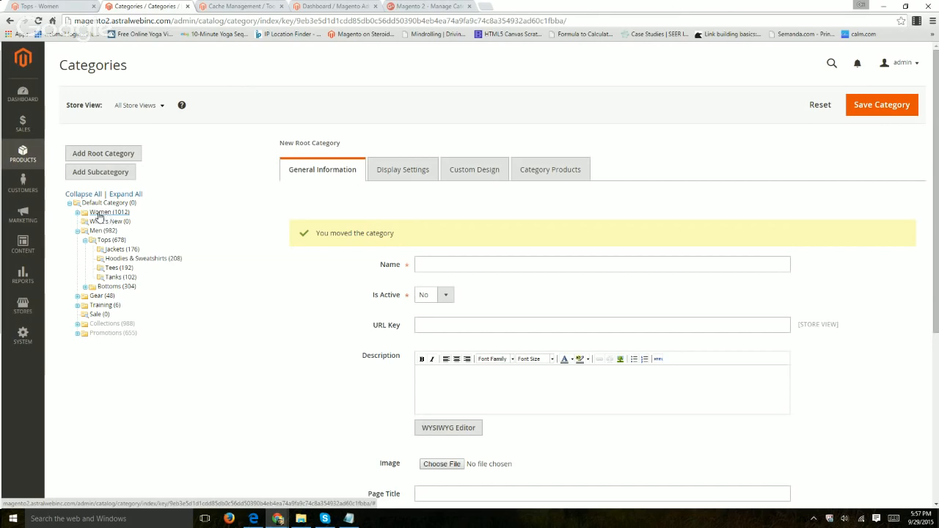
Move the Women category into Men as a subcategory below Bottoms and confirm the operation.
left_click_drag(99, 214, 96, 231)
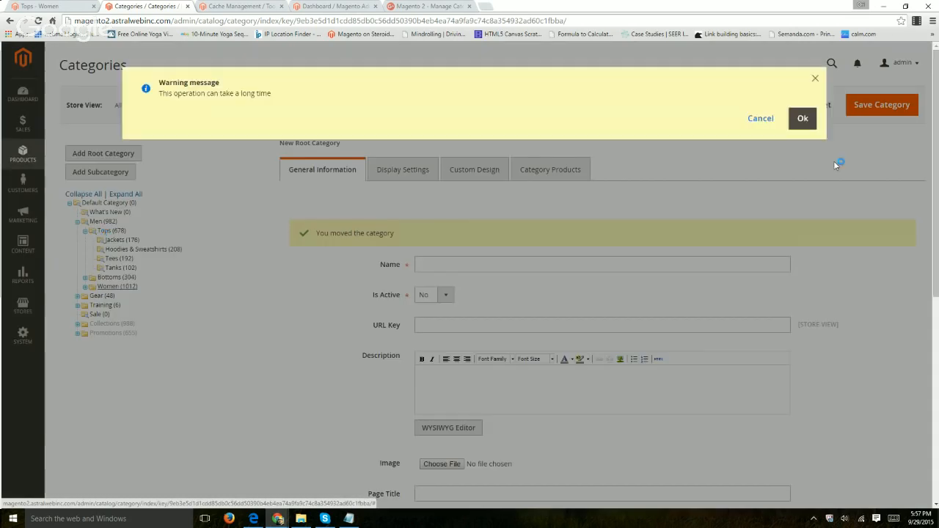
left_click(801, 119)
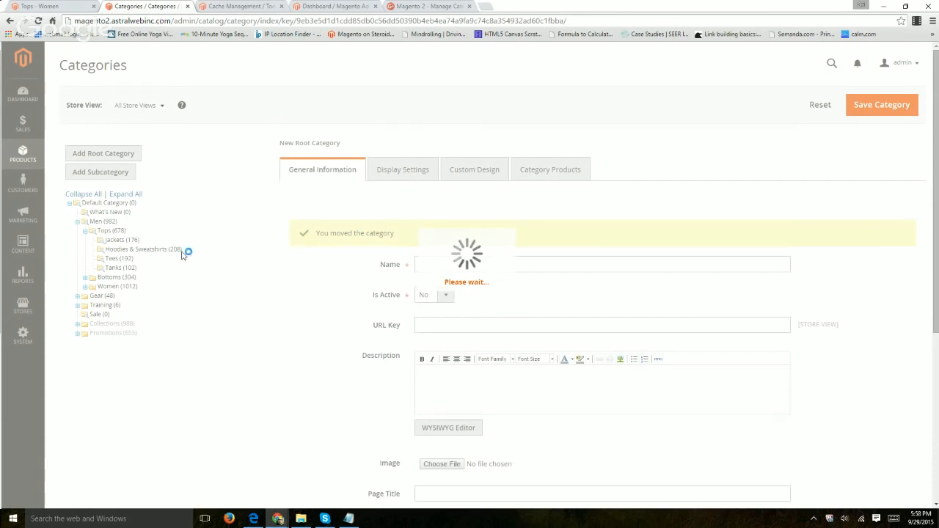
scroll(303, 316, "down", 1)
scroll(301, 317, "up", 1)
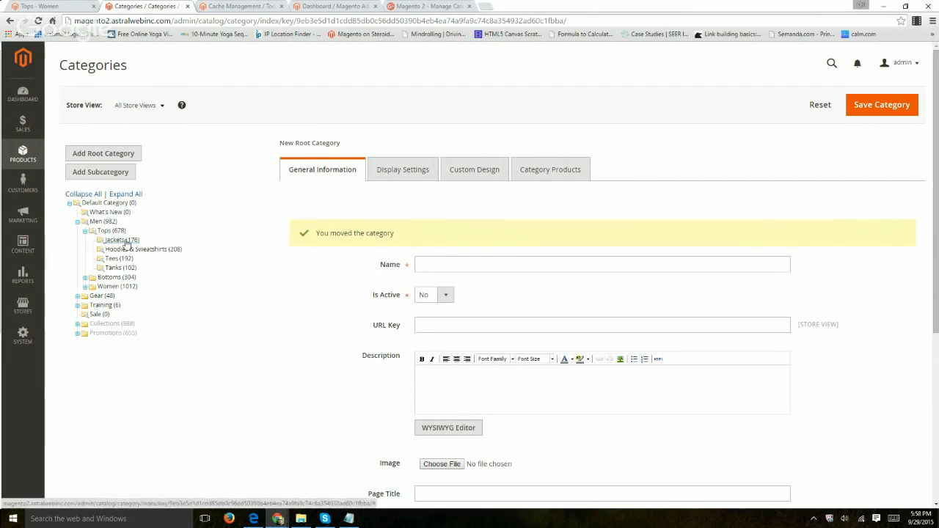
Open the Jackets category under Men > Tops and check the ID beside its name.
left_click(117, 240)
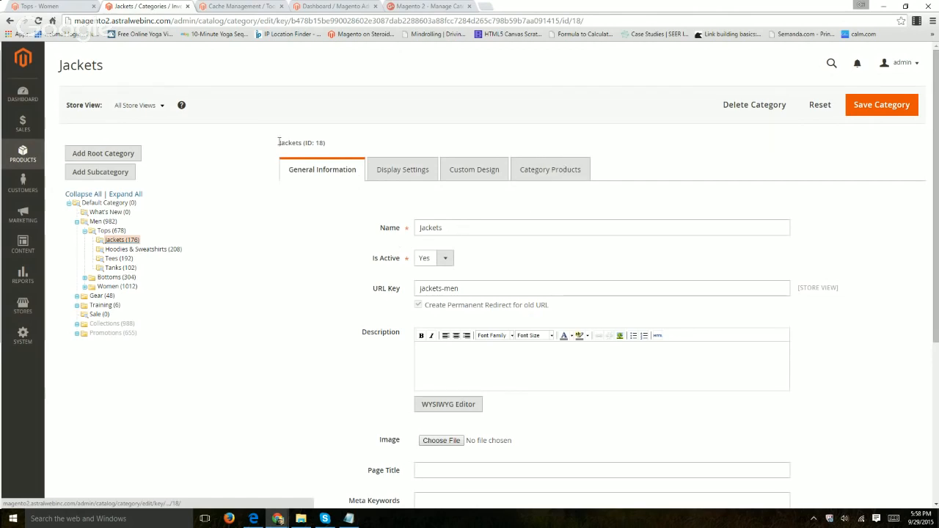
left_click_drag(281, 142, 325, 143)
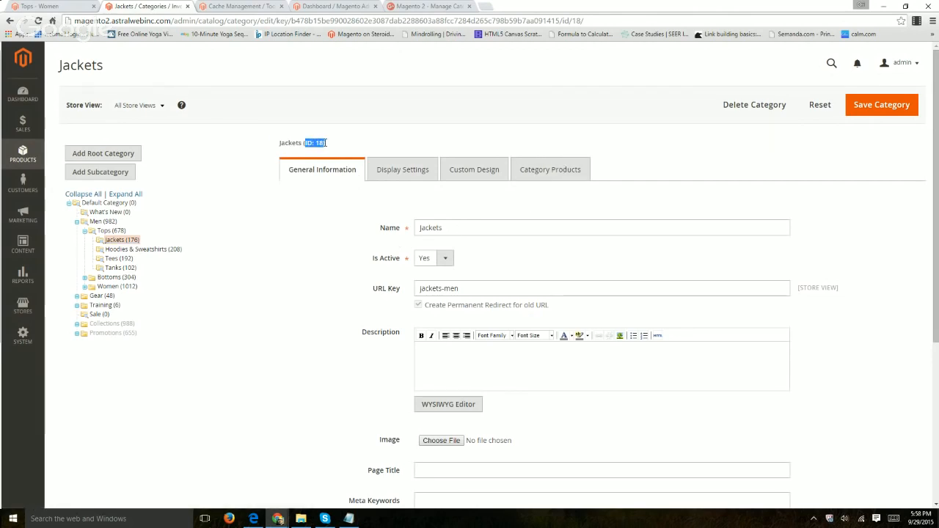
left_click(332, 143)
Look at the Tops page heading on the storefront to see where a category's name is shown, and return to the Jackets settings.
left_click(82, 9)
double_click(166, 170)
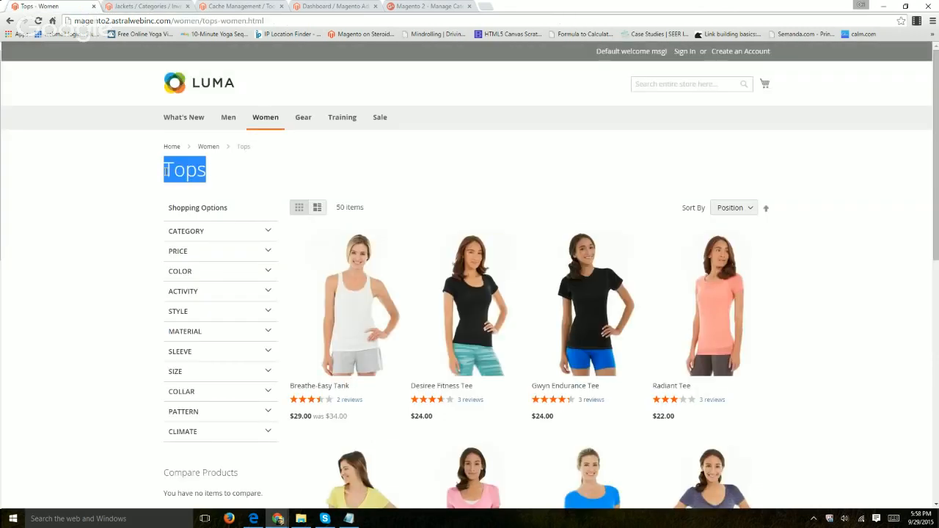
left_click(152, 6)
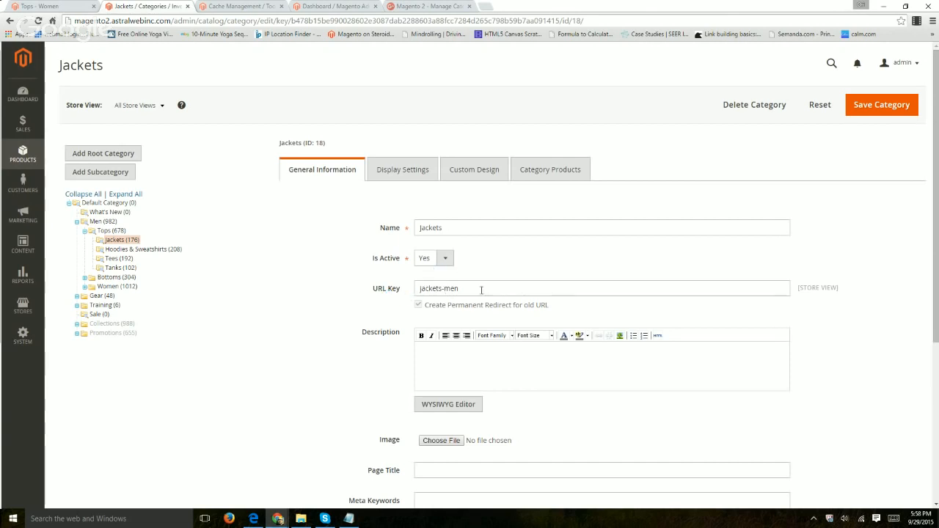
Open the Jackets category page under Men > Tops on the storefront.
left_click(71, 6)
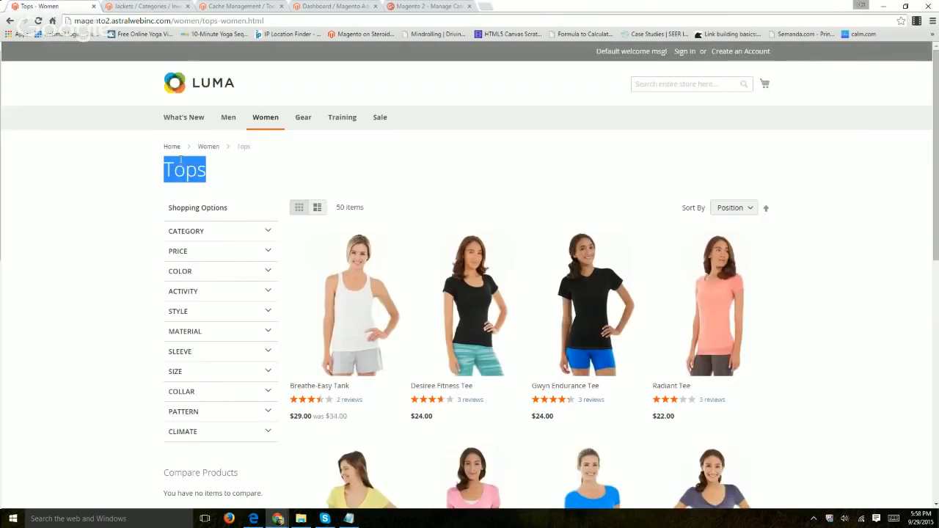
mouse_move(231, 120)
mouse_move(231, 144)
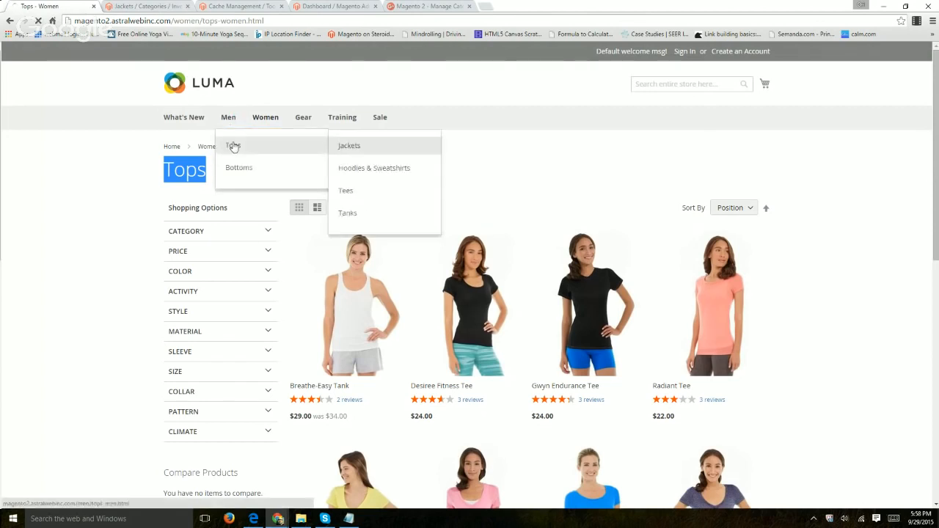
left_click(360, 148)
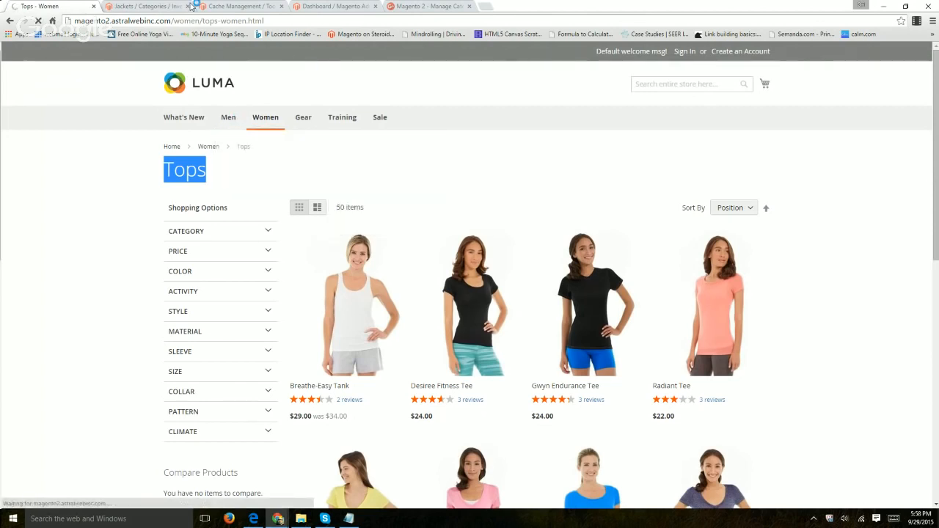
left_click(144, 5)
left_click(75, 6)
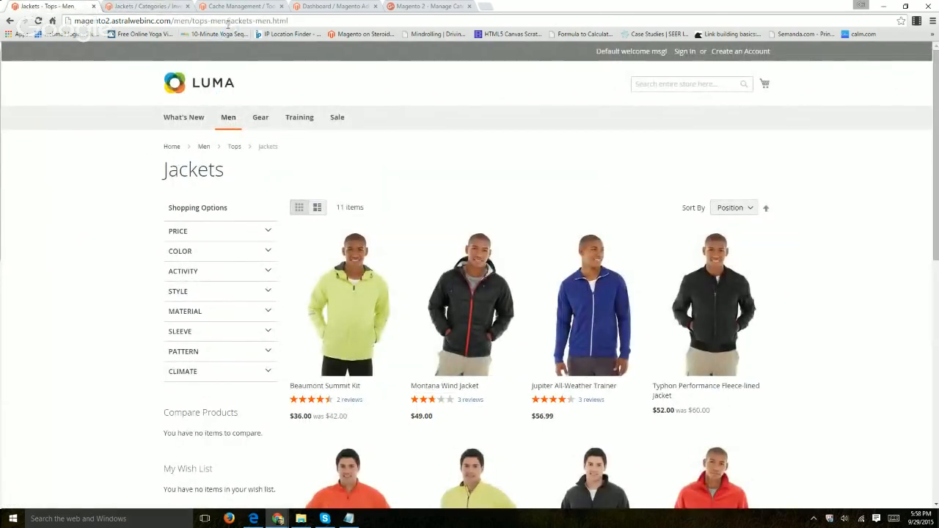
Compare the Jackets category's URL key in the admin with the address of its storefront page.
left_click_drag(229, 21, 246, 22)
left_click(151, 6)
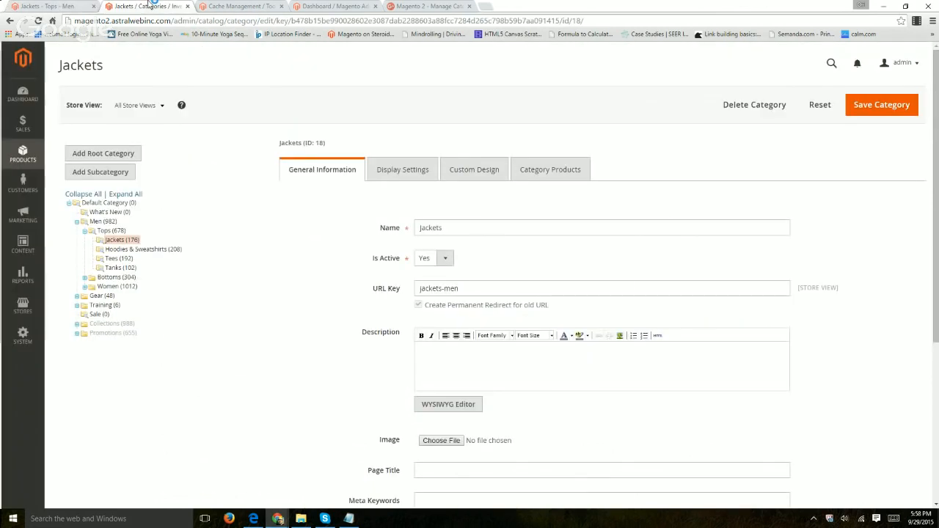
left_click_drag(469, 289, 395, 288)
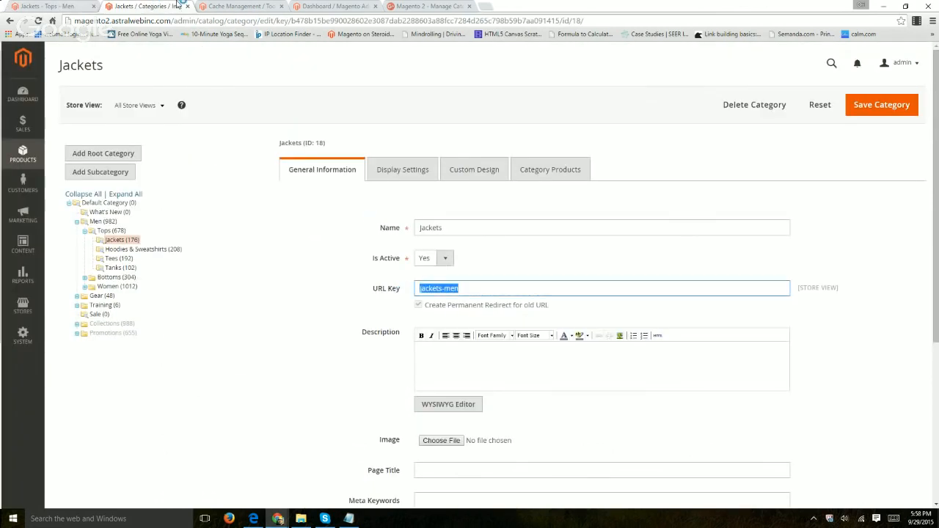
left_click(66, 6)
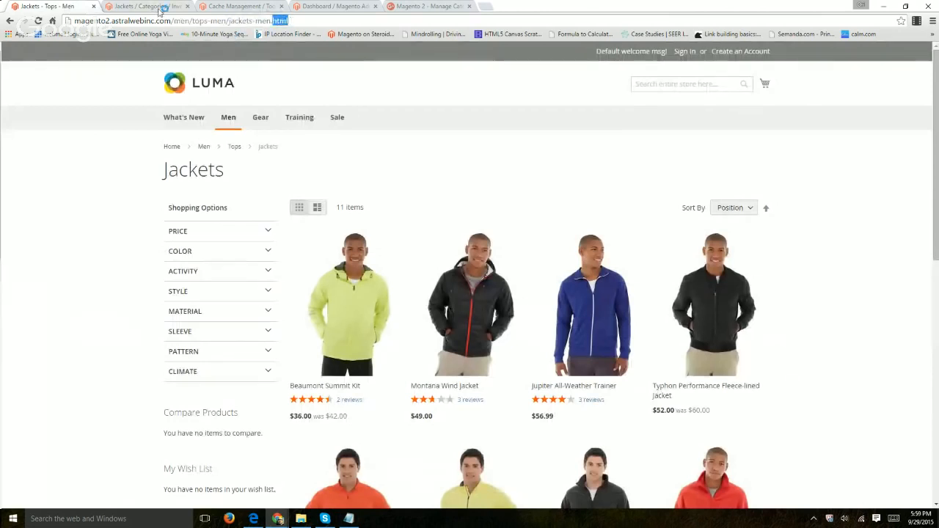
left_click(158, 7)
left_click(87, 6)
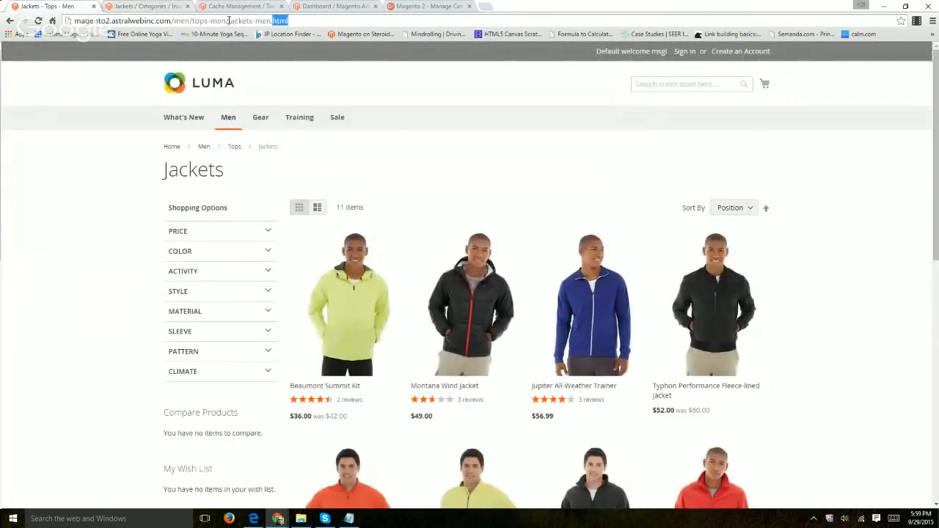
left_click(133, 6)
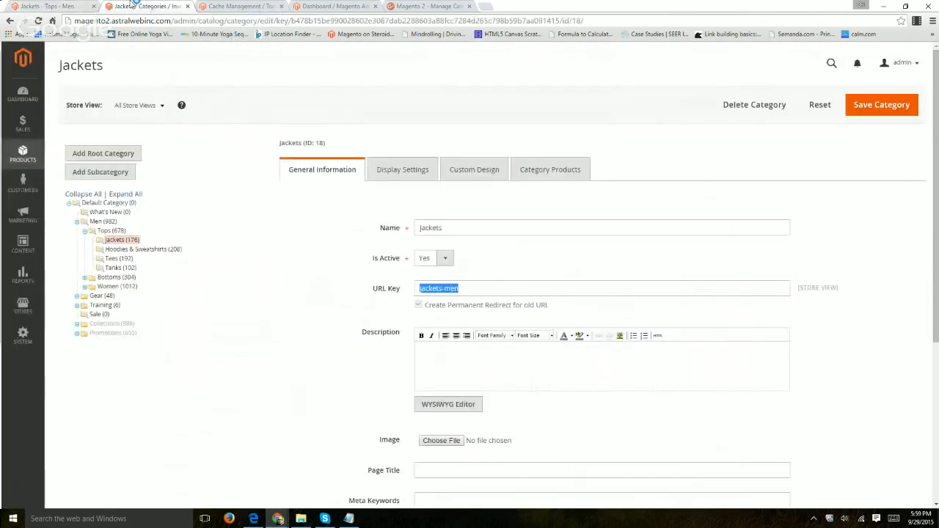
scroll(501, 297, "down", 1)
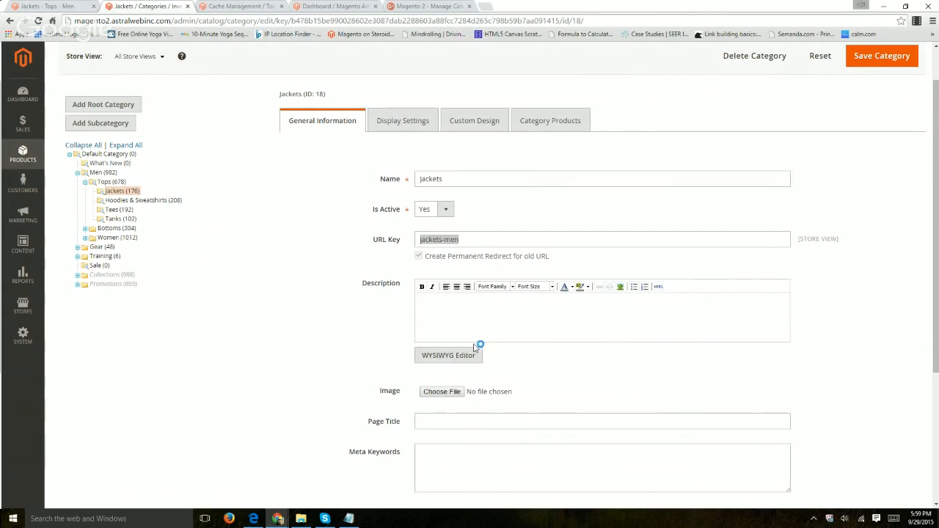
Review the Jackets category's remaining general settings down to Include in Navigation Menu, and look at its storefront page.
scroll(411, 337, "down", 2)
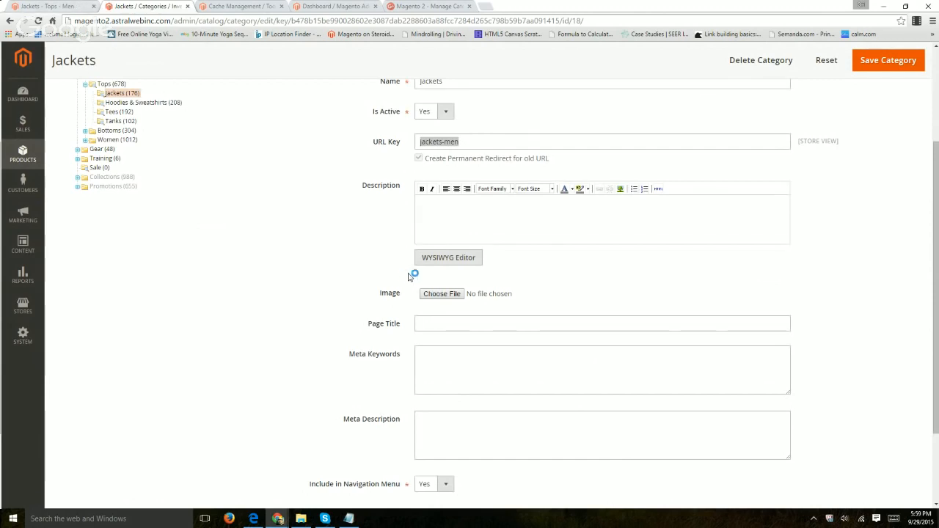
scroll(409, 276, "down", 2)
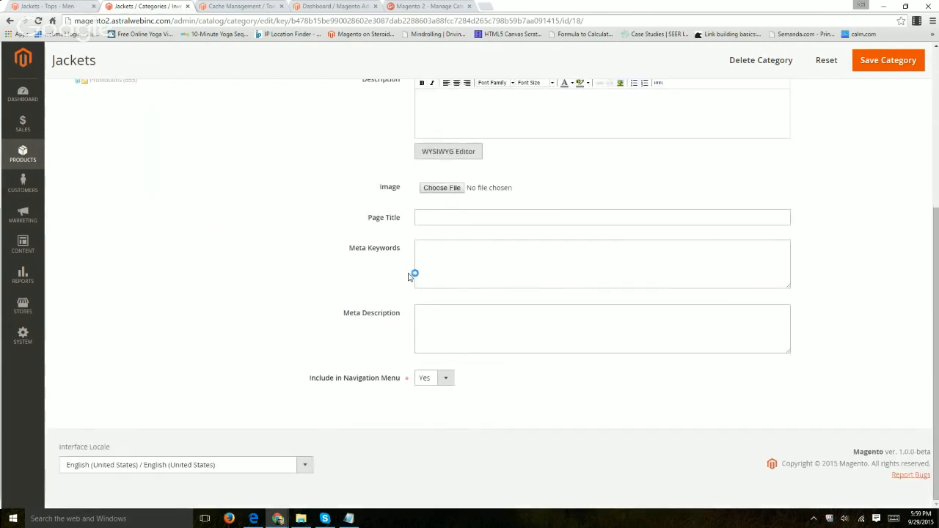
left_click(73, 6)
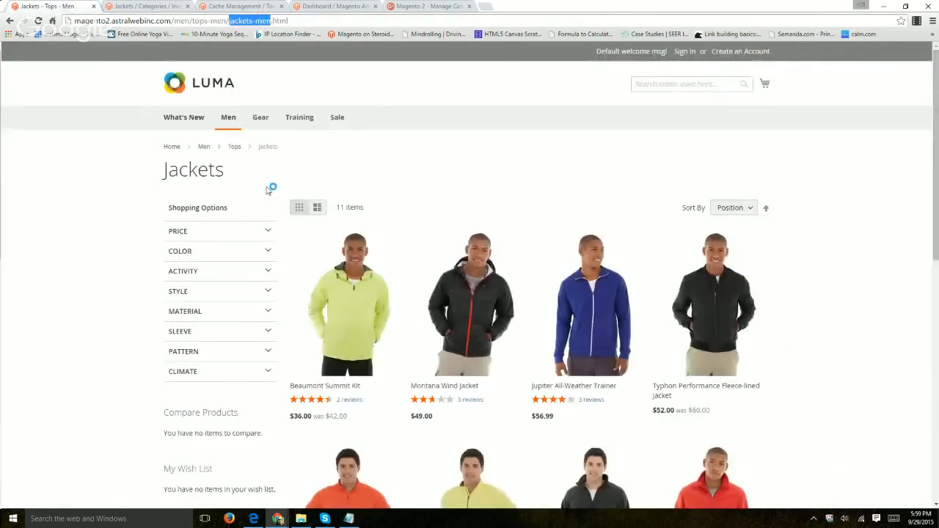
left_click(143, 6)
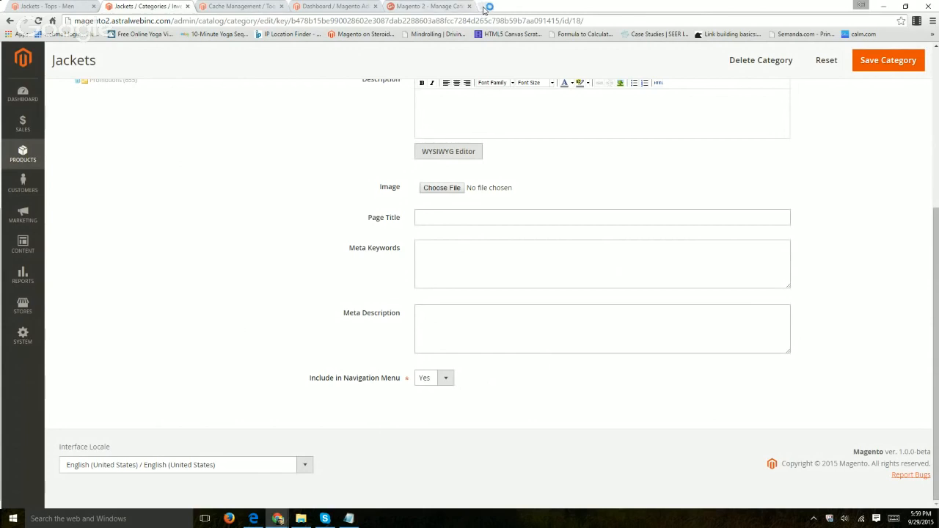
Open the astralwebinc.com website in a new browser tab.
left_click(488, 7)
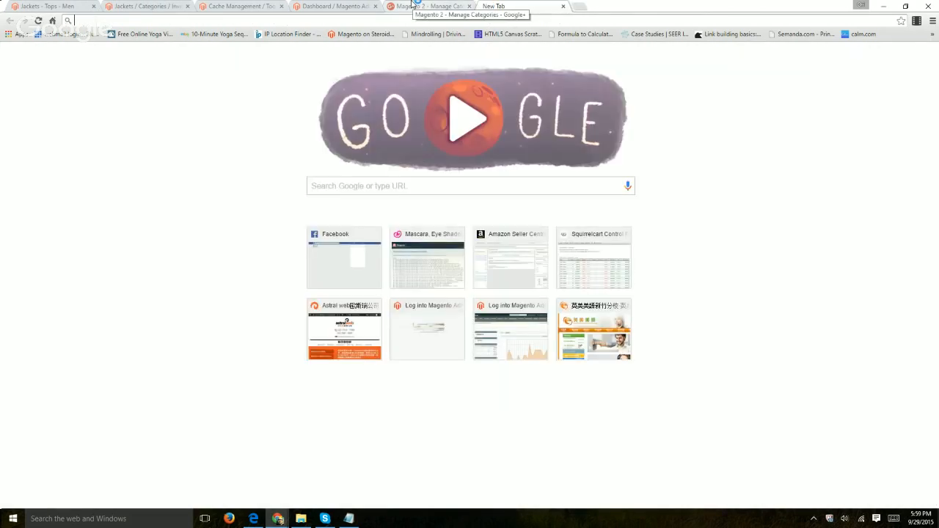
type("astralwe")
key("Return")
left_click(289, 22)
type("ast")
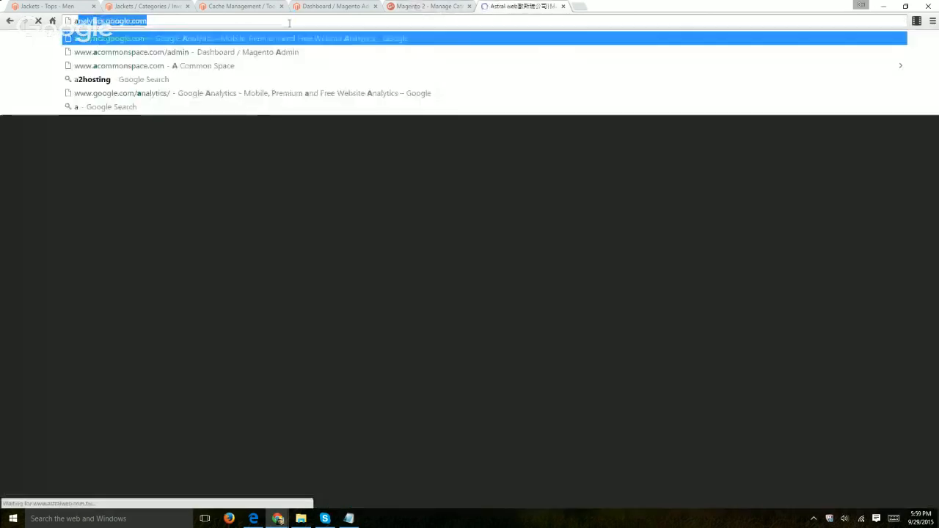
type("ralwebinc.c")
key("Return")
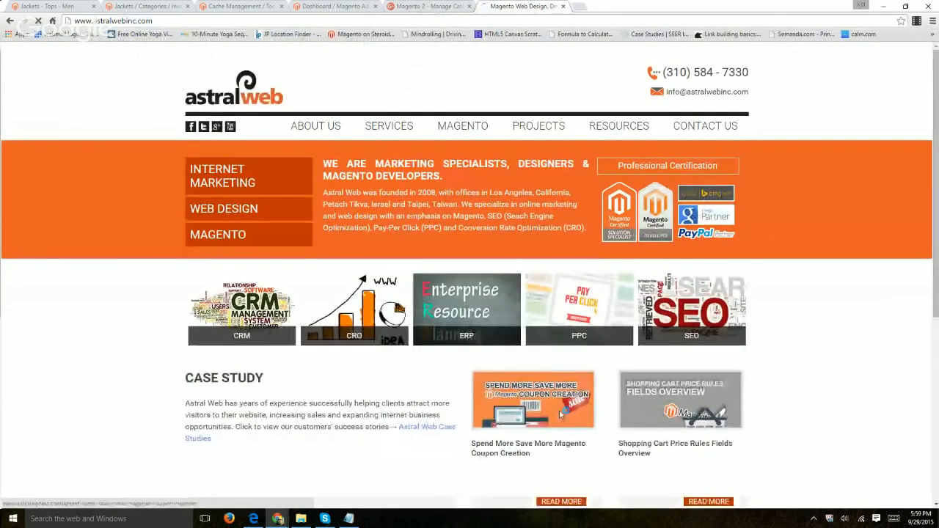
Save the main image of the Spend More Save More Magento Coupon Creation article to the Desktop as spend-more-save-more.jpg.
left_click(575, 395)
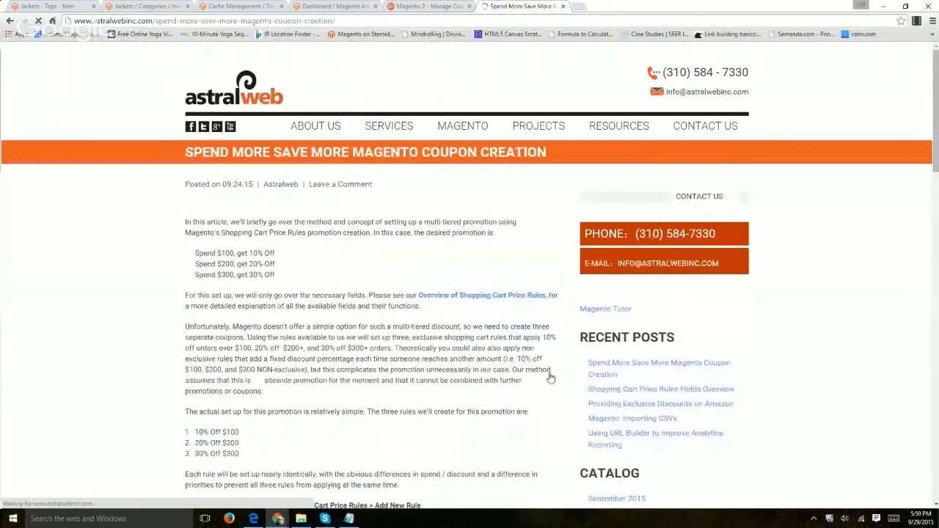
right_click(331, 233)
left_click(470, 302)
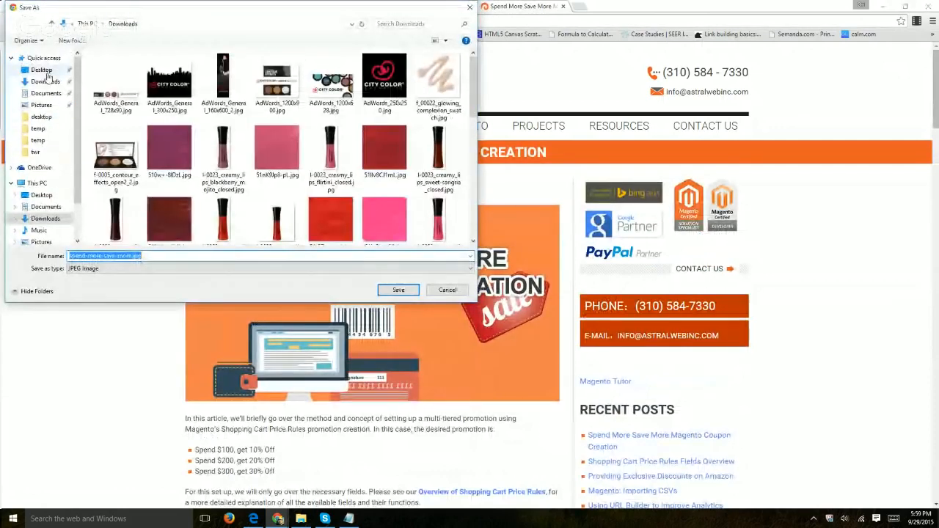
left_click(399, 290)
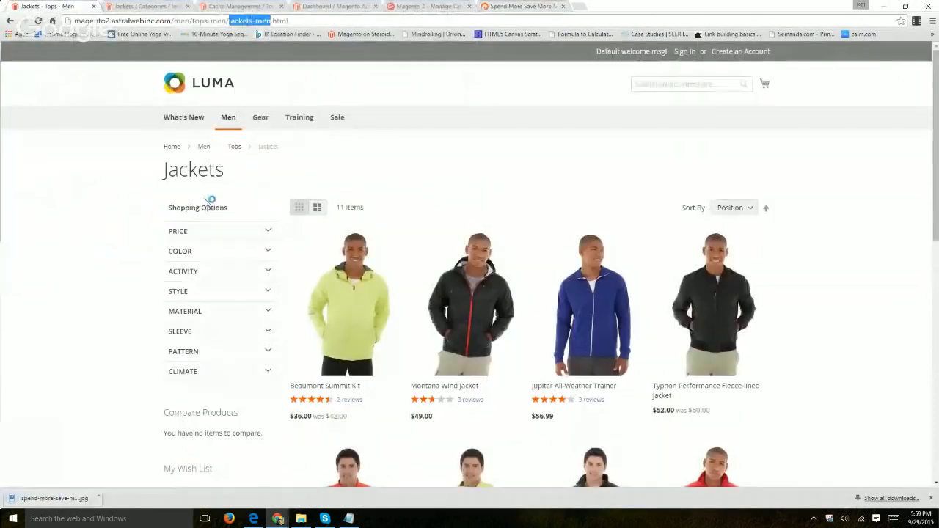
Choose spend-more-save-more.jpg from the Desktop as the Jackets category's image in the Magento admin.
left_click(152, 7)
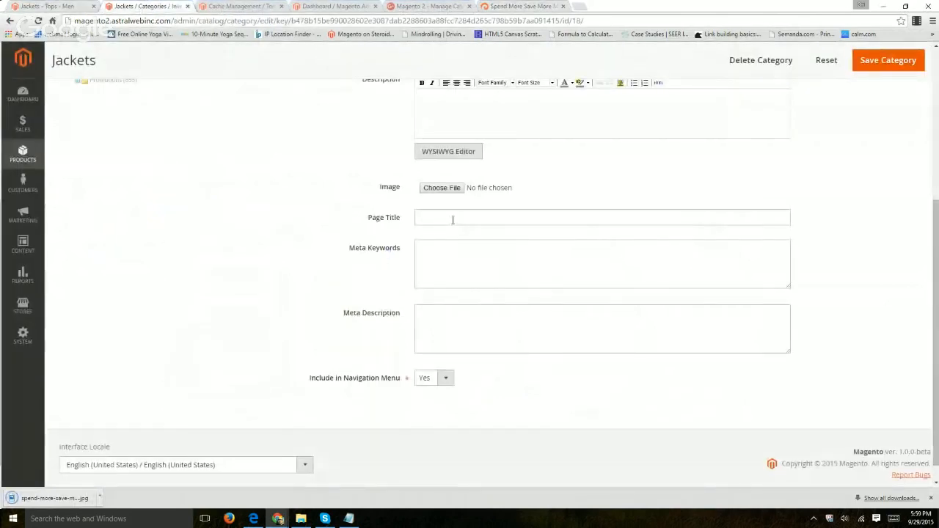
left_click(452, 188)
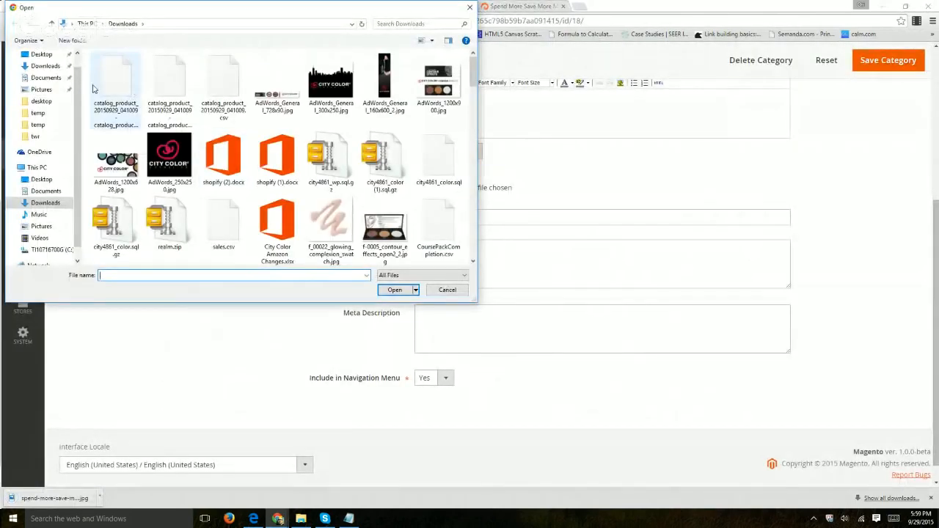
left_click(50, 56)
double_click(148, 71)
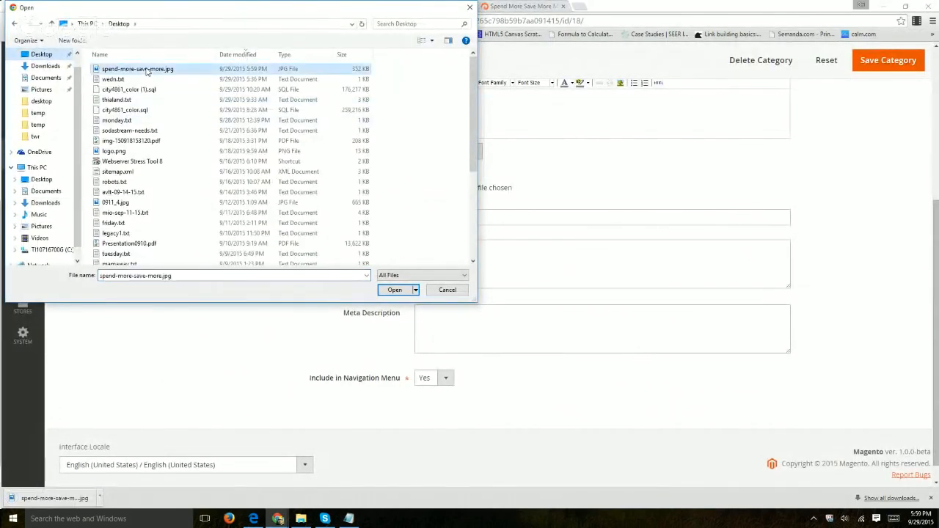
scroll(350, 234, "up", 4)
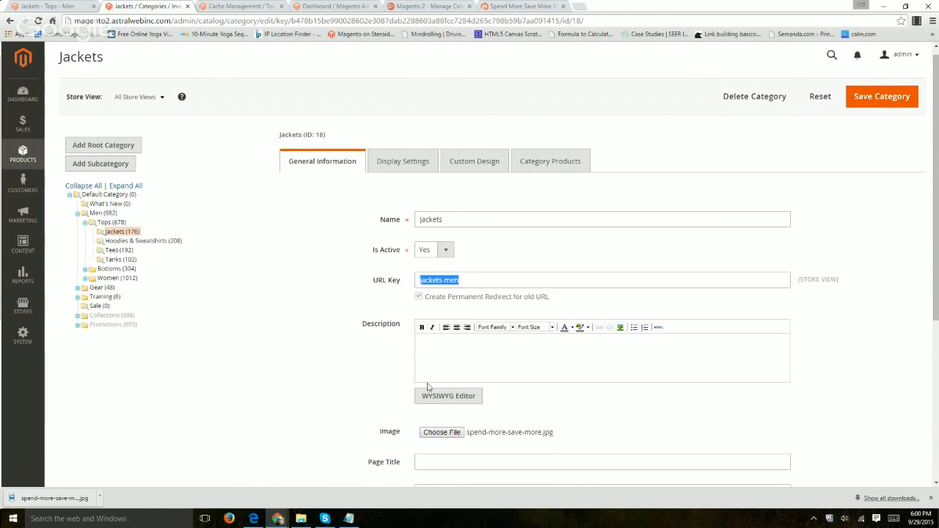
Check the storefront Jackets page's browser title, and set the category's page title to "This is a test jacket for mens - tops".
scroll(332, 395, "down", 2)
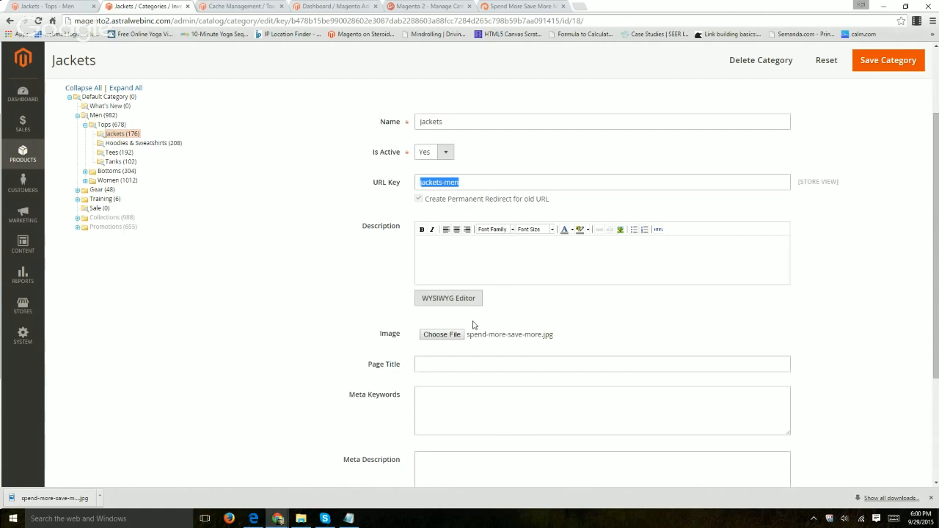
left_click(477, 363)
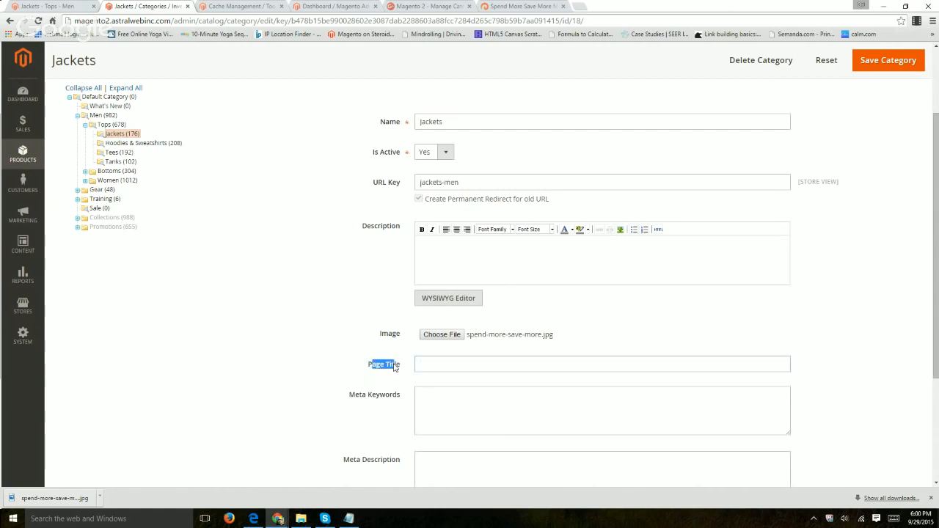
left_click(70, 8)
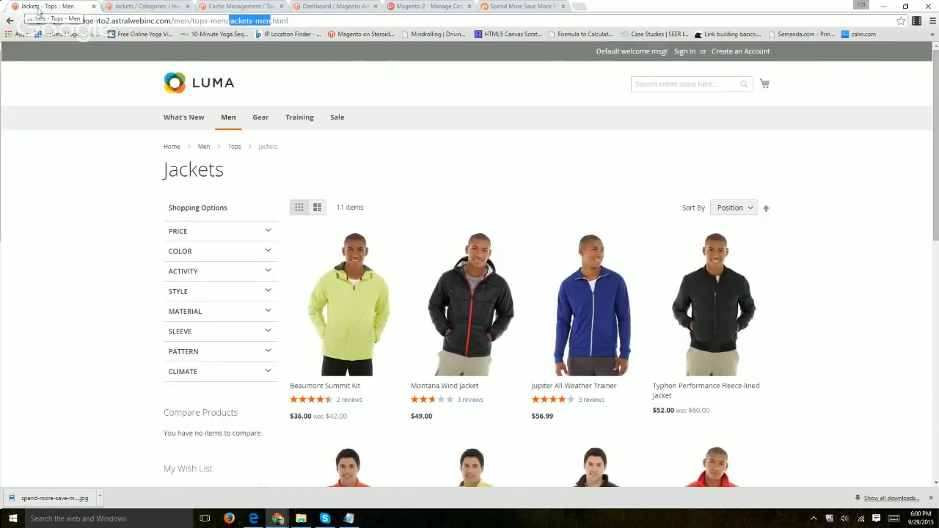
left_click(144, 7)
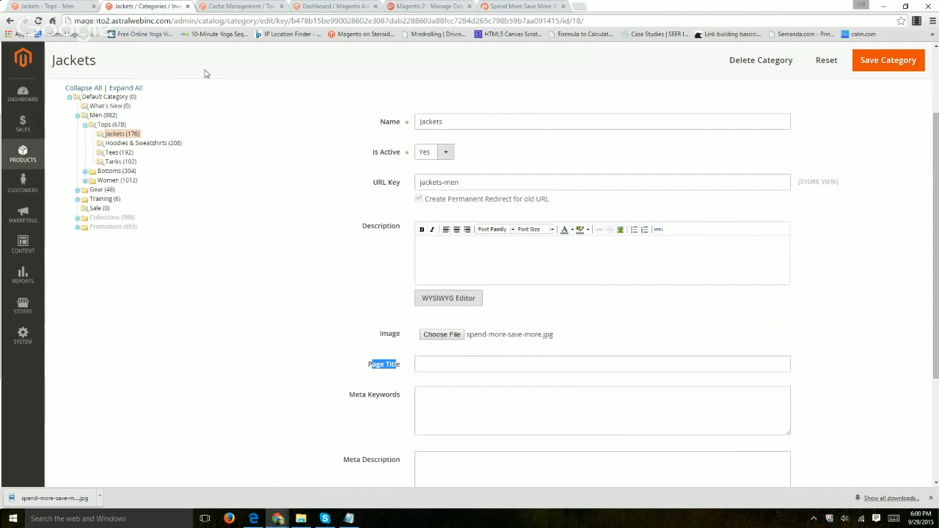
left_click(455, 363)
type("This is a")
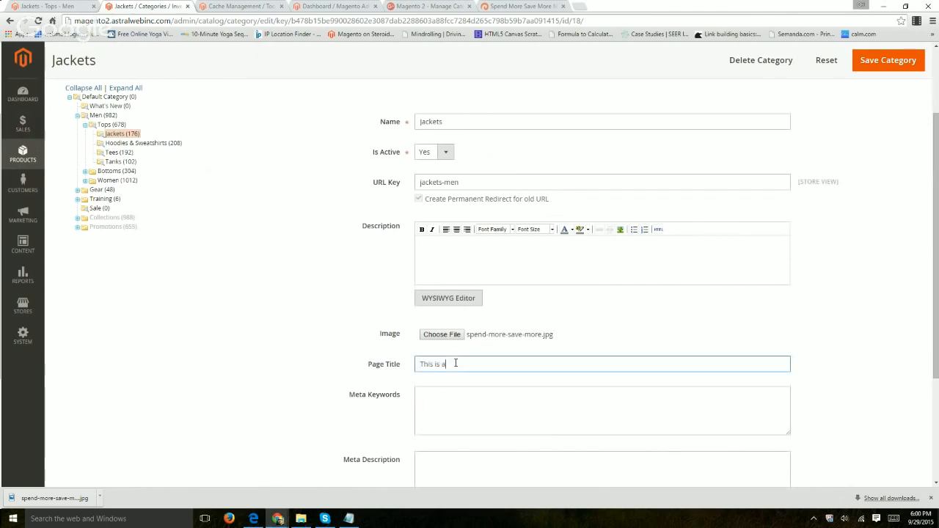
type(" test jacket for mens - tops")
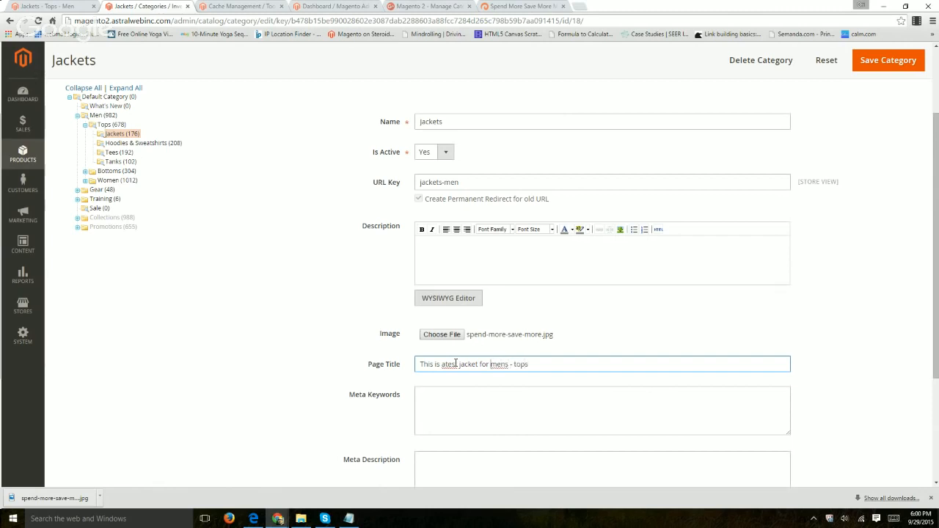
Enter the meta keywords "key1, key2" and the meta description "this is a search engine sentence about this category page".
key("Tab")
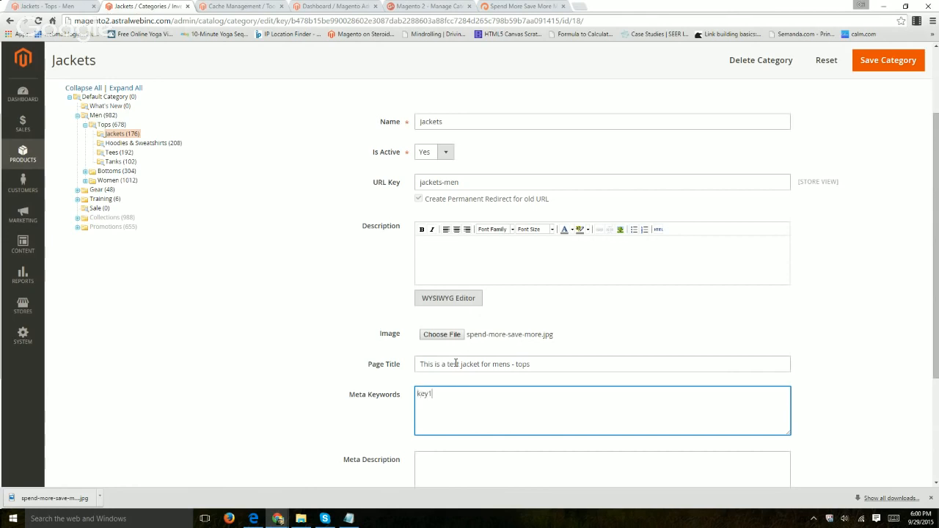
scroll(660, 382, "down", 2)
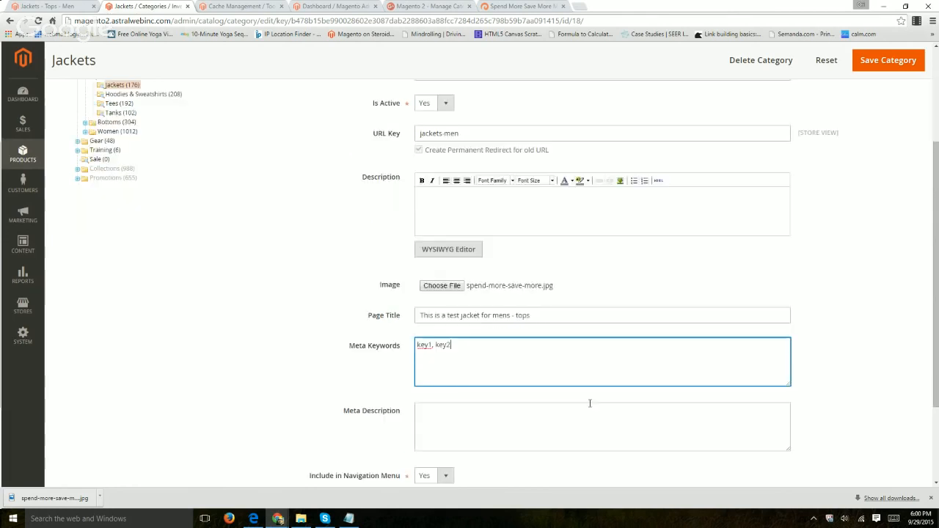
left_click(456, 376)
type("this is a se")
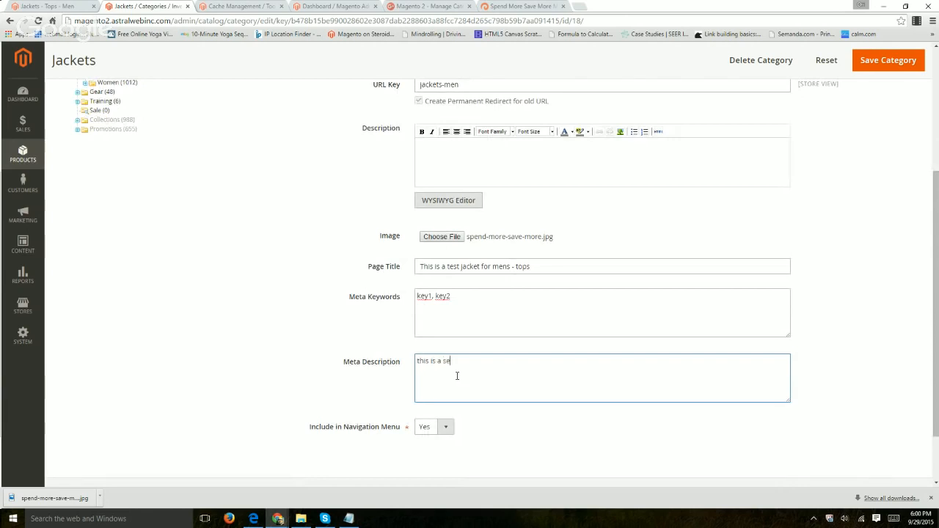
type("arch engine sentence about th")
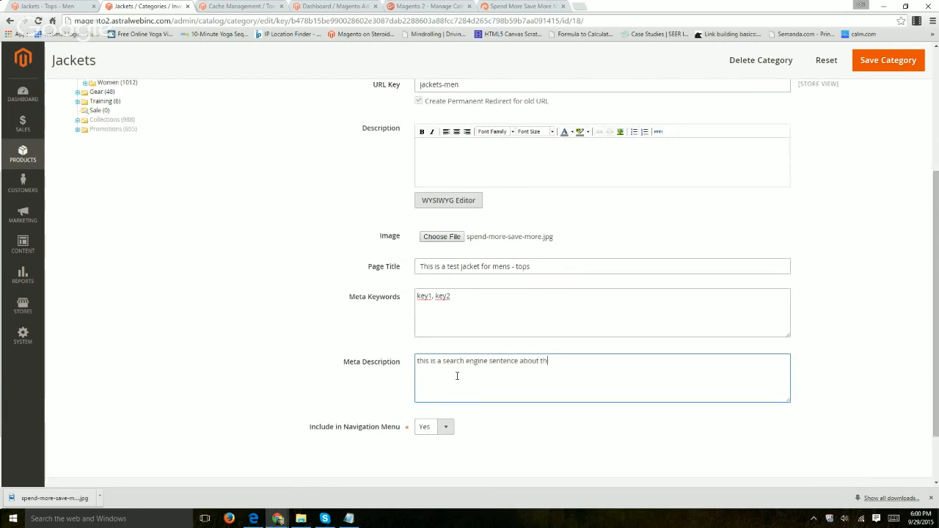
type("is category page")
Look at the Men submenu on the storefront to see where Include in Navigation Menu applies, and return to the Jackets settings.
left_click(50, 5)
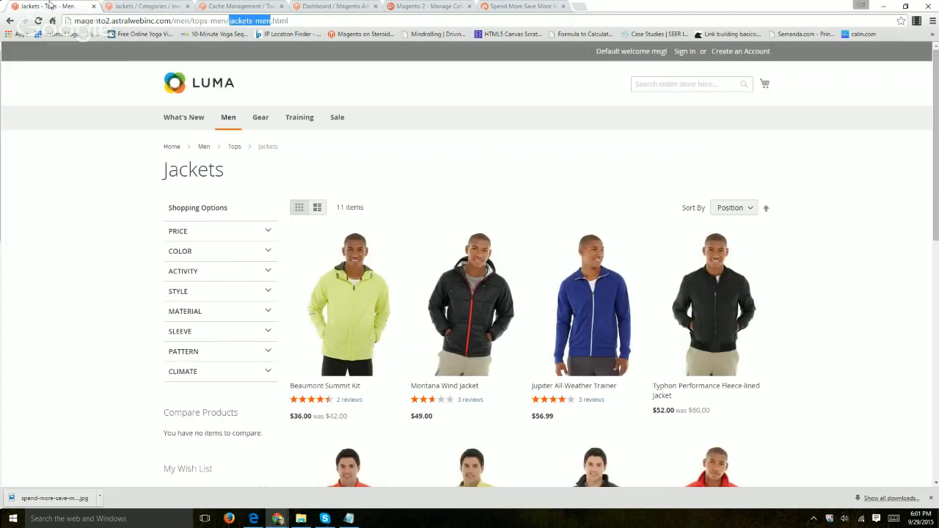
mouse_move(236, 119)
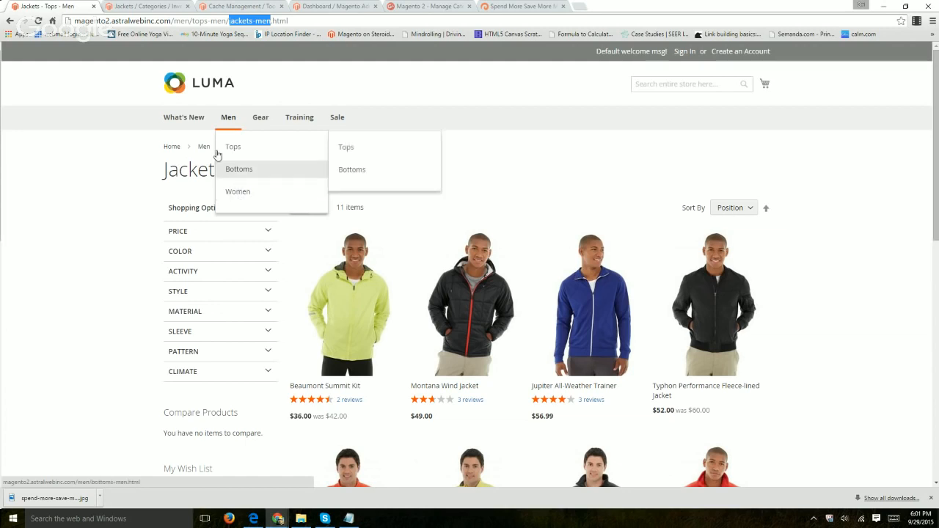
left_click(149, 6)
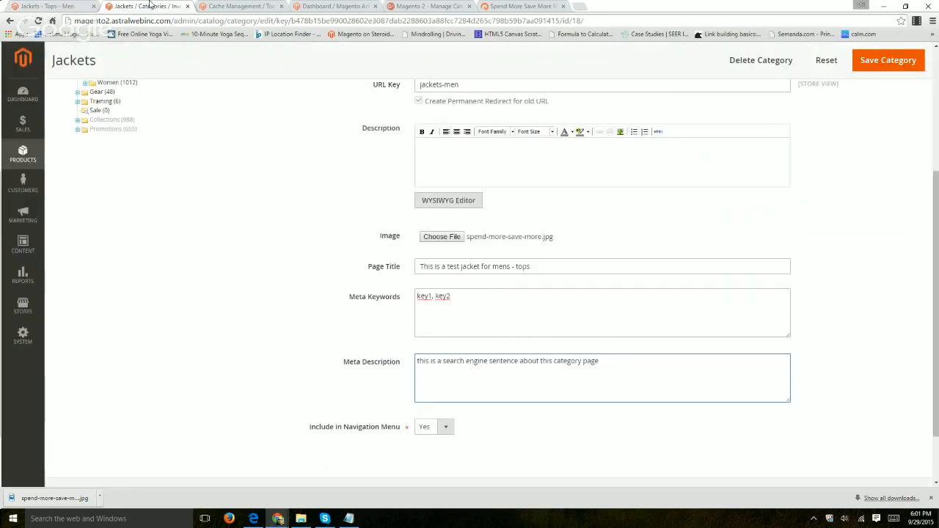
Set the Jackets category's display mode to Static block only and save the category.
scroll(498, 345, "up", 3)
left_click(403, 174)
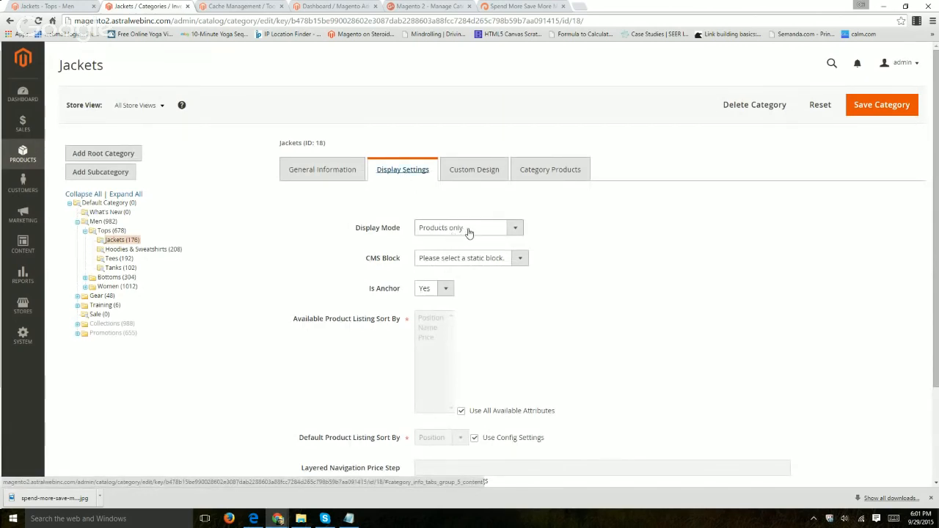
left_click(516, 230)
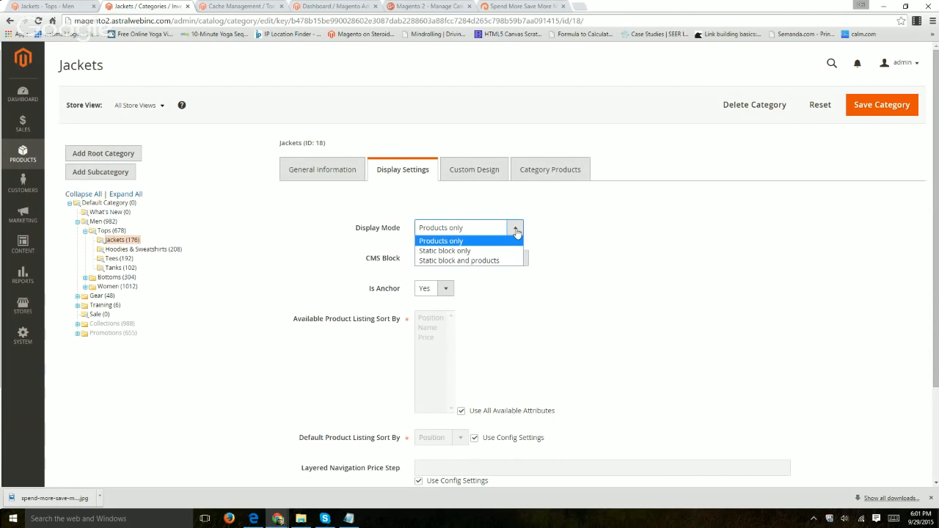
left_click(473, 251)
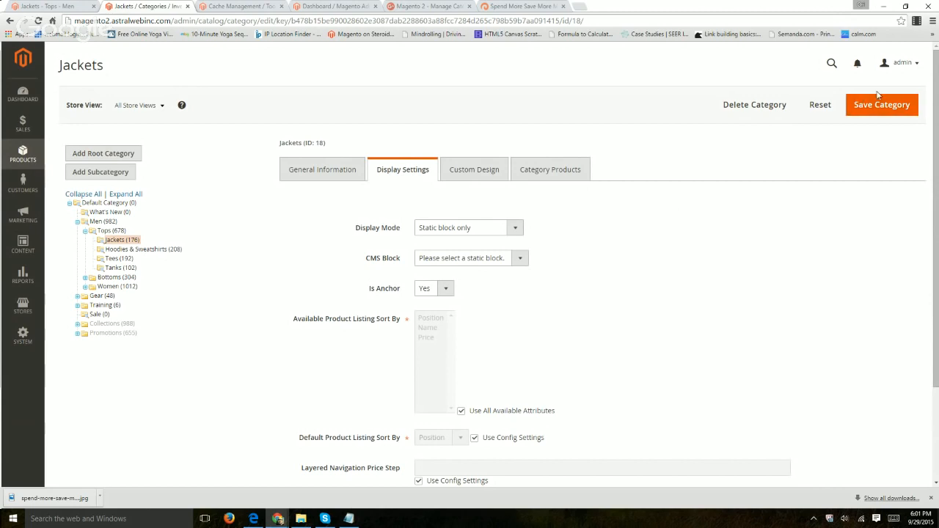
left_click(871, 105)
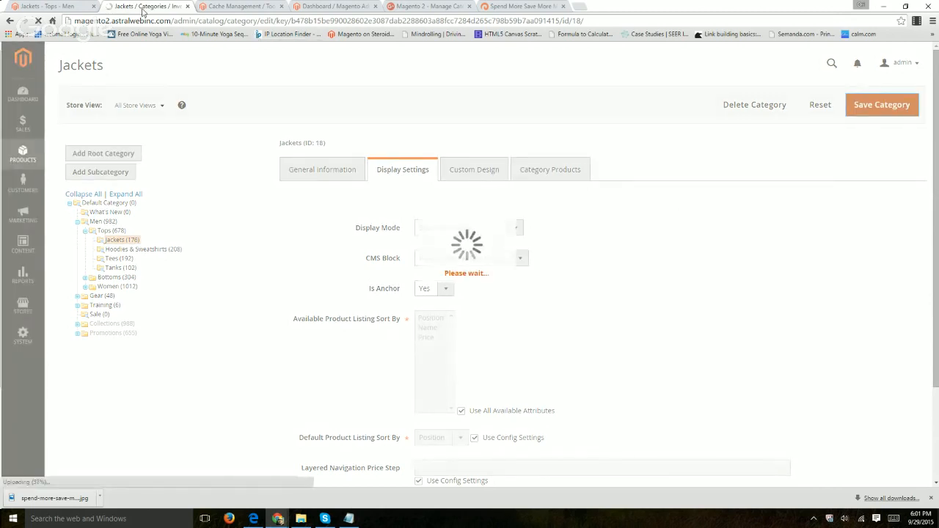
Look through the product listing on the storefront Jackets page to see what the display mode controls.
left_click(52, 6)
scroll(469, 242, "down", 1)
scroll(421, 217, "up", 1)
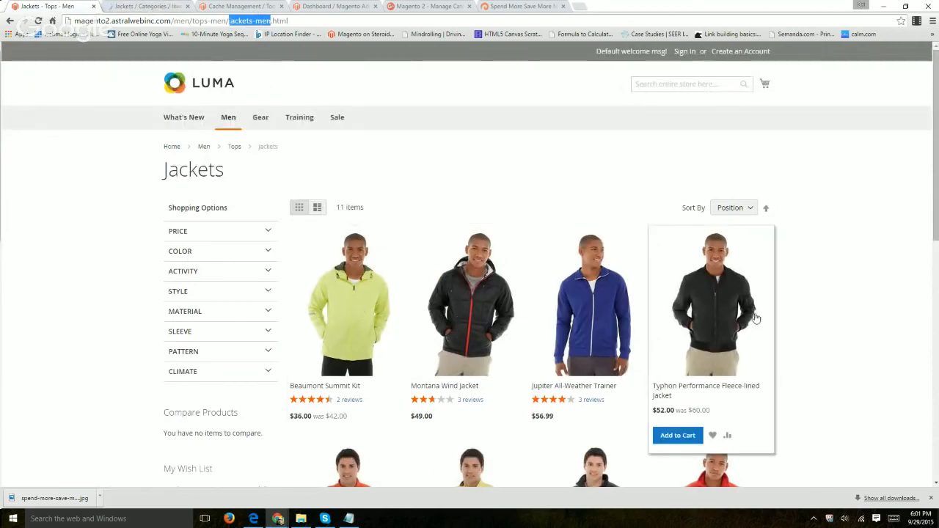
scroll(663, 329, "down", 3)
scroll(306, 298, "up", 3)
scroll(680, 307, "down", 3)
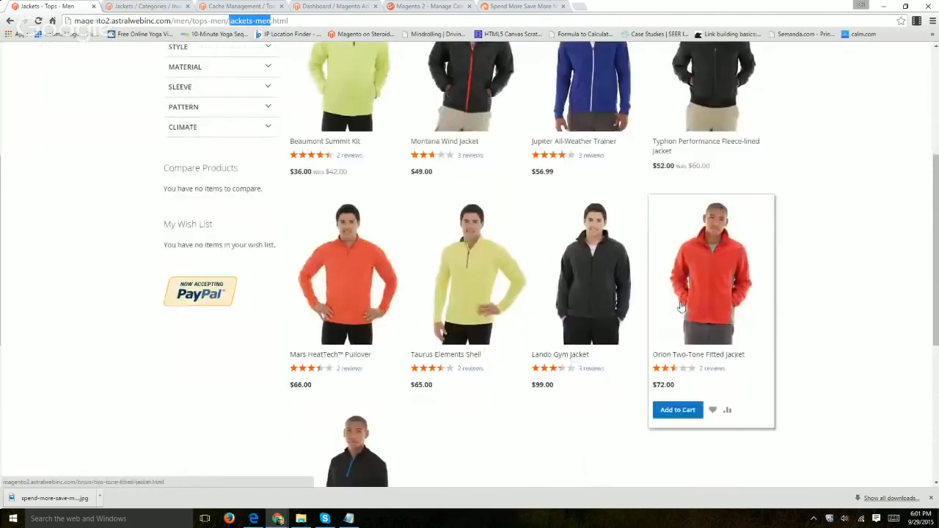
scroll(681, 307, "down", 2)
scroll(314, 321, "up", 5)
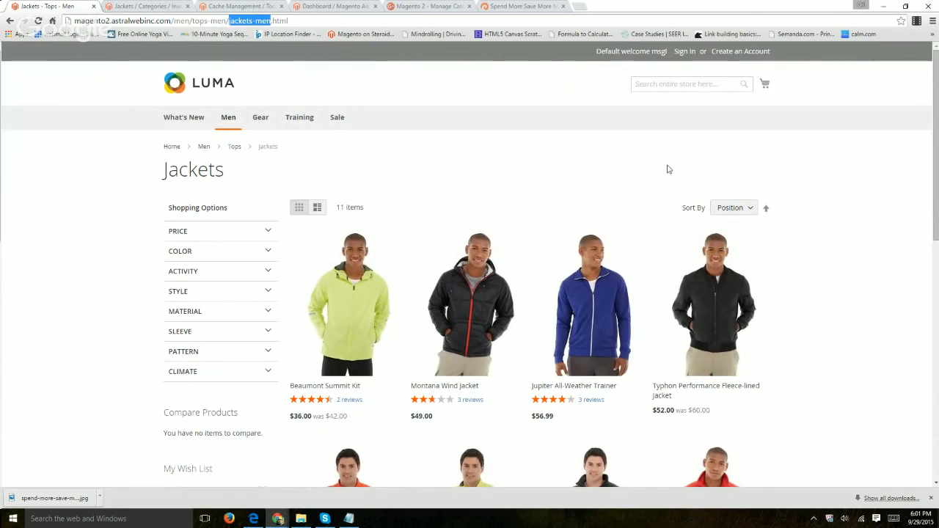
Check the category save in the admin and reload the Jackets page on the storefront.
left_click(143, 5)
left_click(67, 7)
left_click(92, 19)
key("Return")
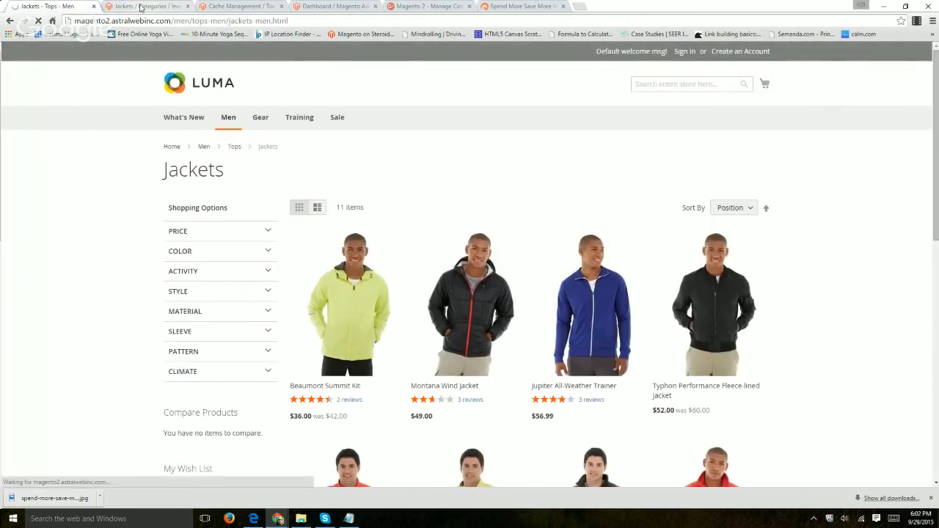
Check the Jackets category's display settings, then look through its storefront page to see the effect of the Static block only mode.
left_click(139, 7)
left_click(411, 207)
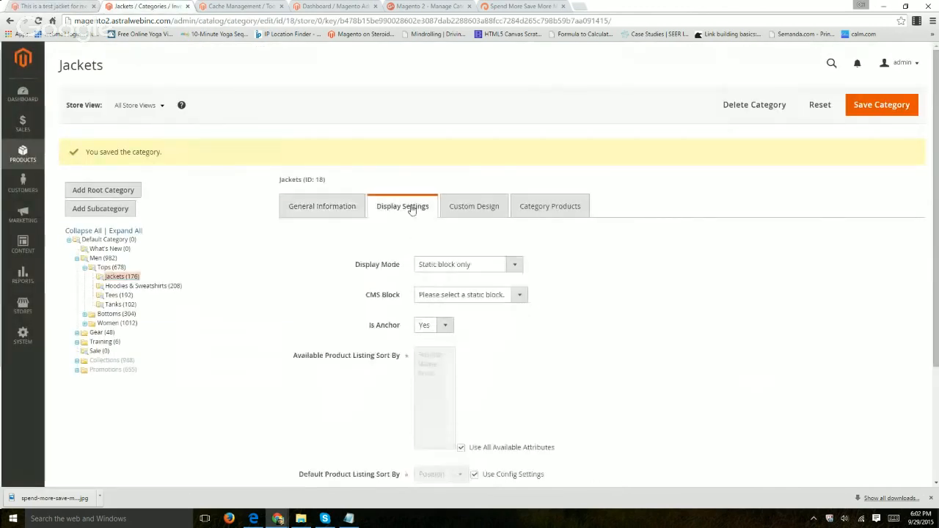
left_click(75, 7)
scroll(91, 243, "down", 2)
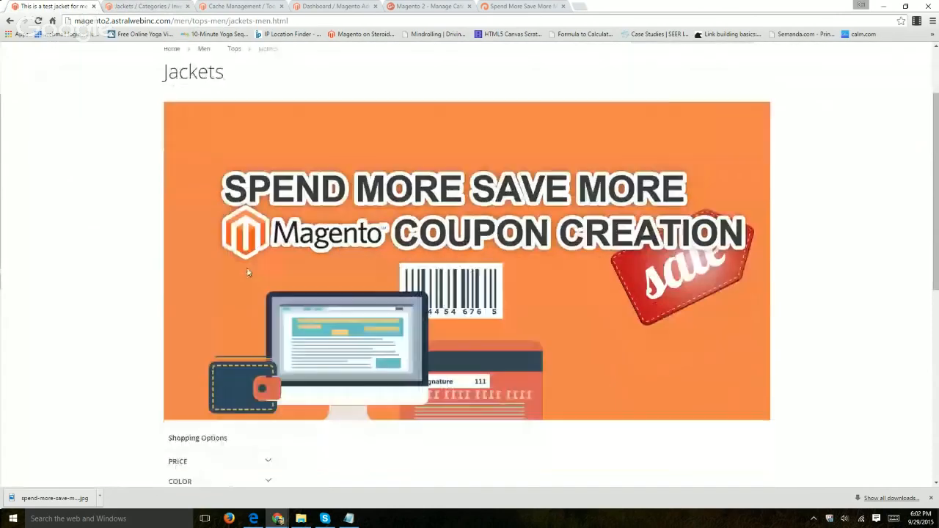
scroll(102, 264, "down", 6)
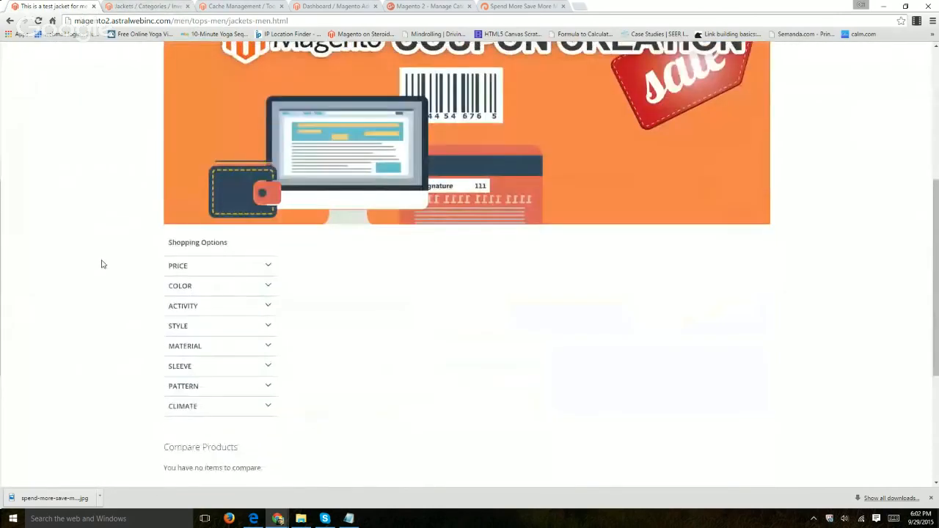
scroll(421, 268, "up", 1)
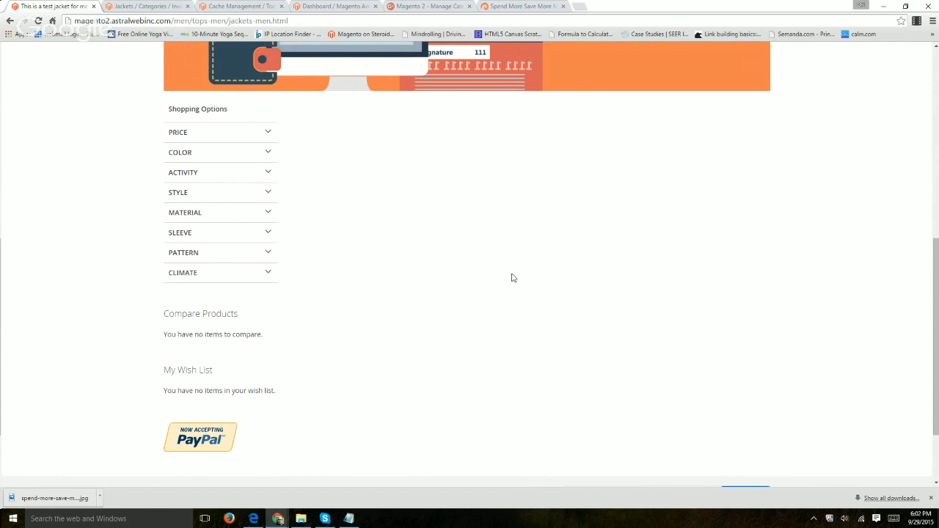
Set the Jackets category's display mode to Products only in its display settings.
left_click(145, 6)
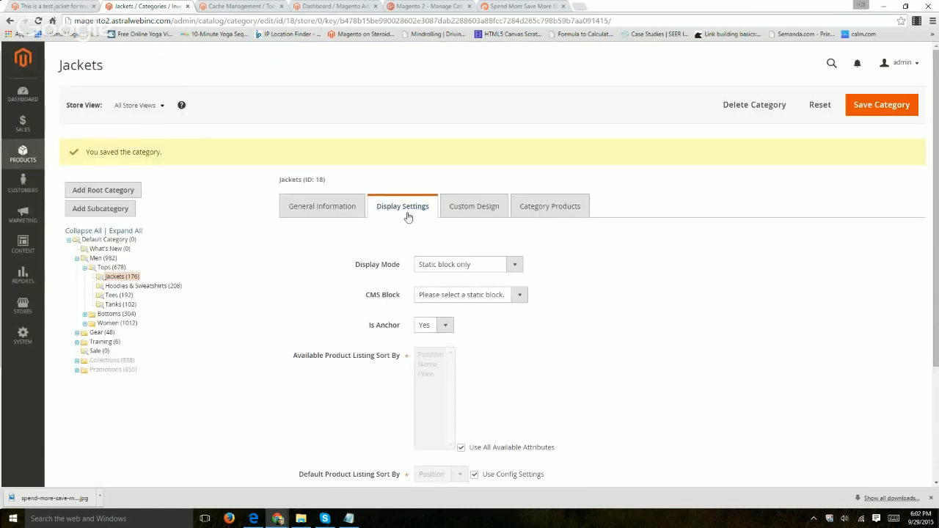
left_click(487, 265)
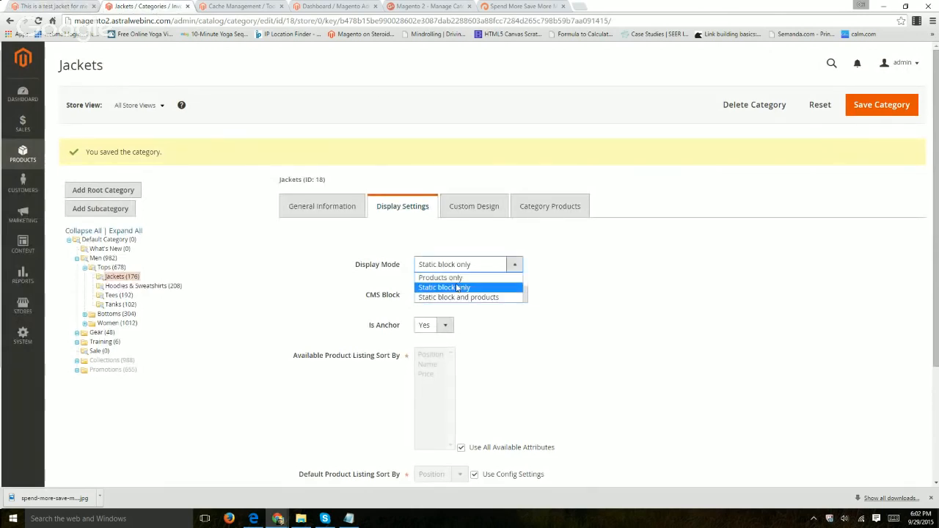
left_click(455, 278)
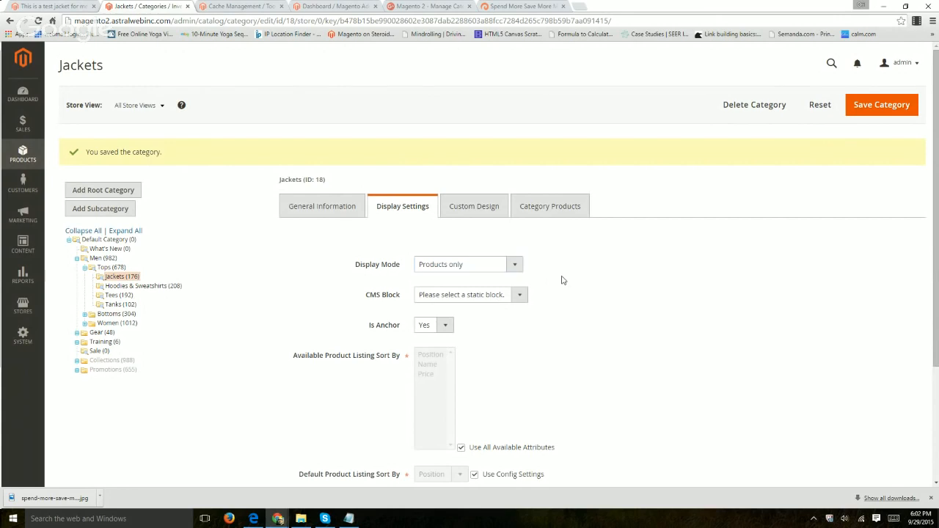
Look at the available CMS blocks and the storefront Jackets page where a block would appear, and return to the display settings.
left_click(482, 298)
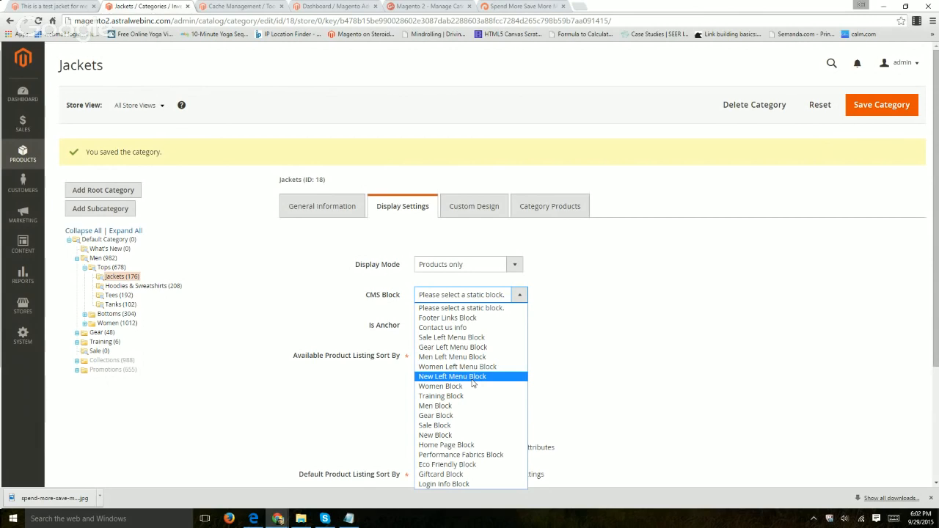
left_click(27, 8)
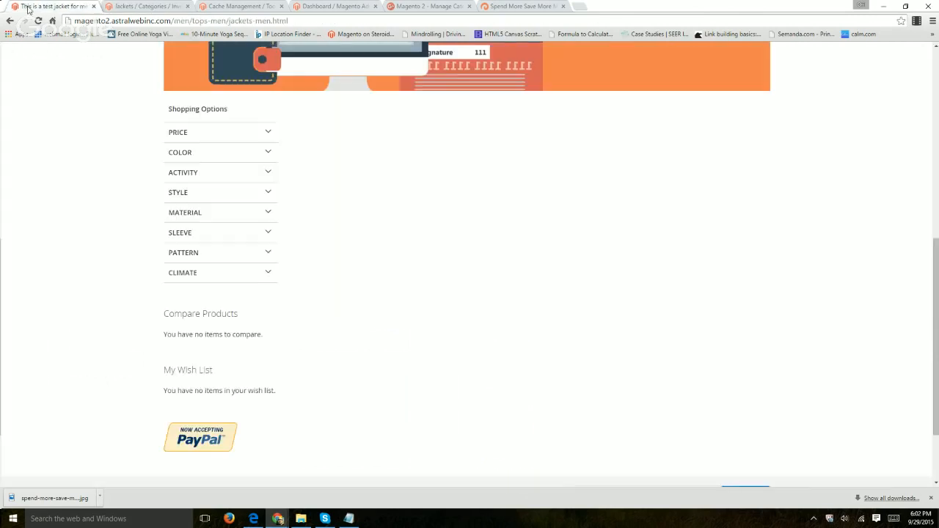
scroll(316, 364, "up", 6)
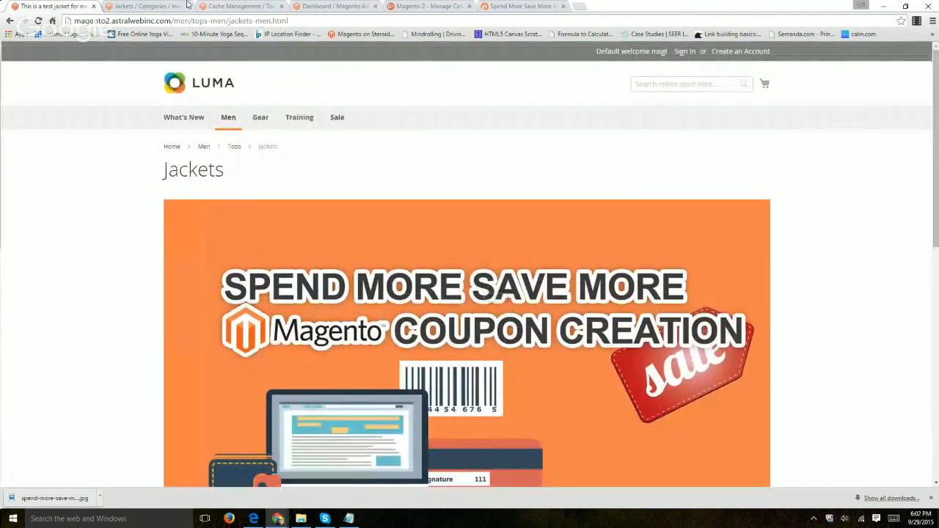
left_click(156, 6)
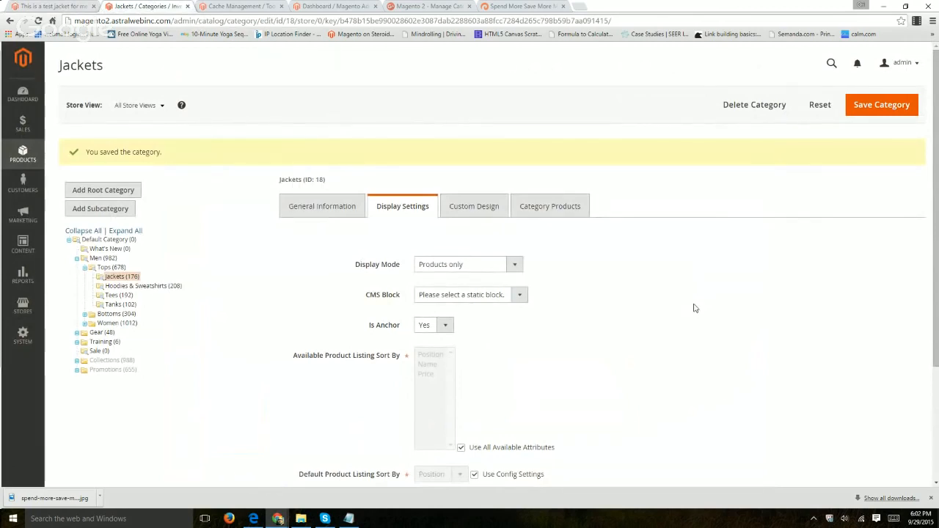
Examine the Is Anchor setting and the storefront layered navigation, expanding the Color filter, and return to the display settings.
scroll(695, 308, "down", 2)
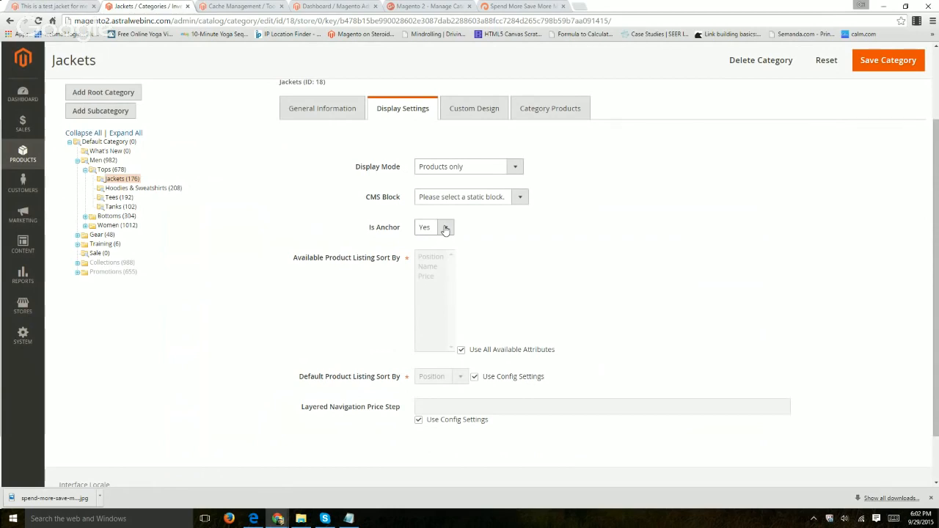
left_click(73, 6)
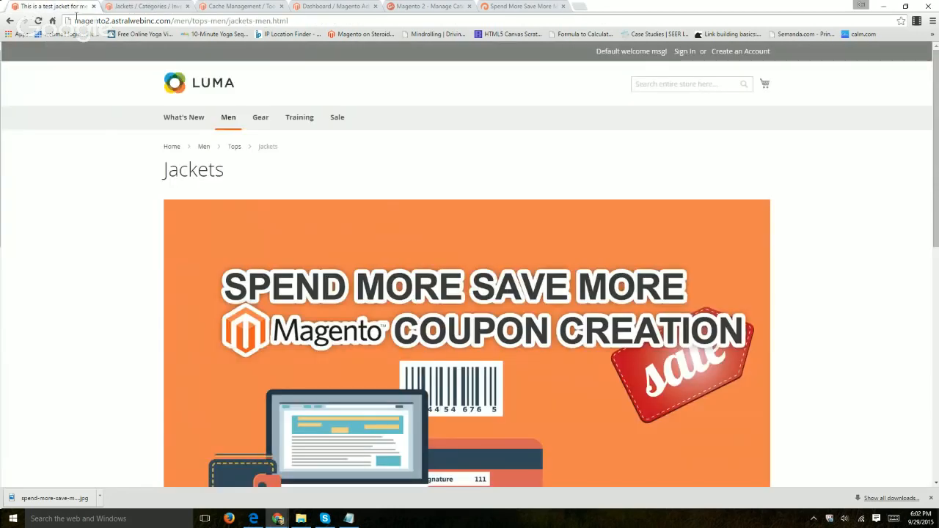
scroll(45, 229, "down", 2)
scroll(46, 230, "down", 3)
left_click(212, 239)
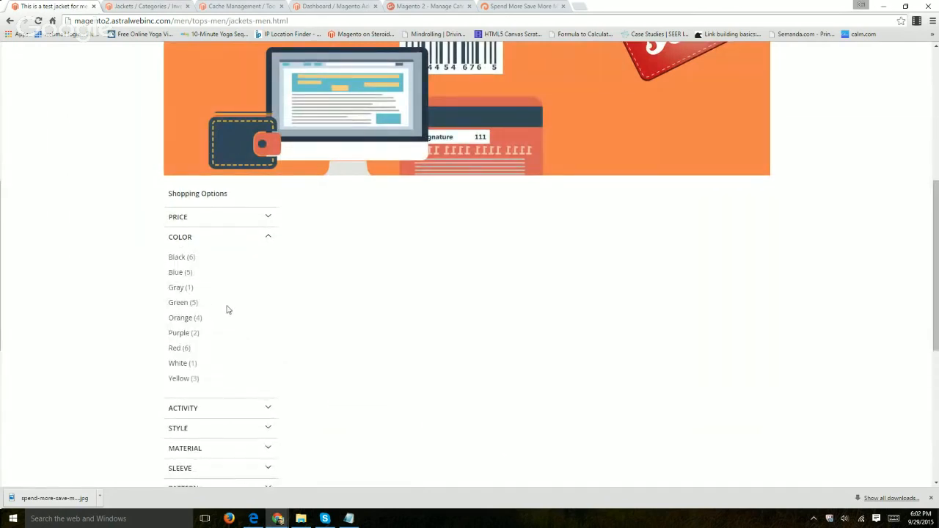
scroll(228, 310, "up", 1)
scroll(230, 312, "up", 3)
left_click(143, 7)
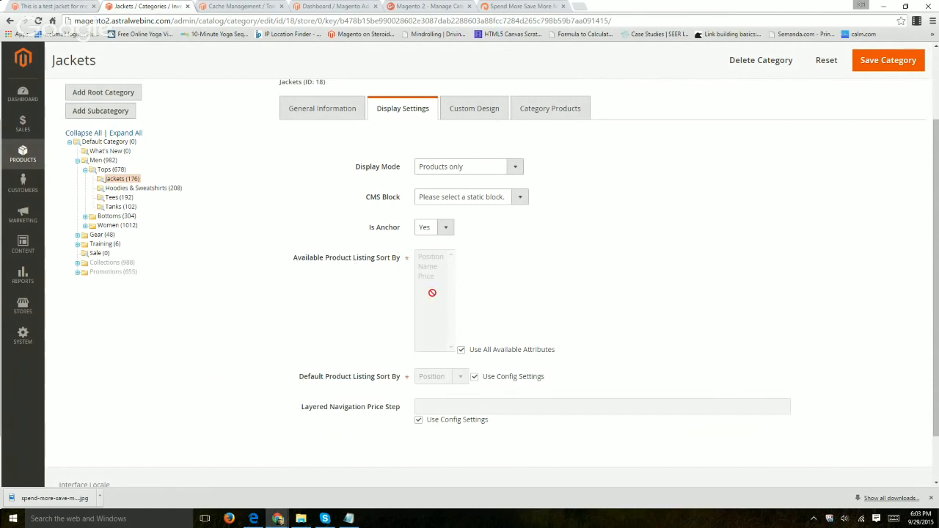
Look for the product sorting on the storefront, open the Men's Bottoms category, and review the listing sort settings for Jackets.
left_click(71, 8)
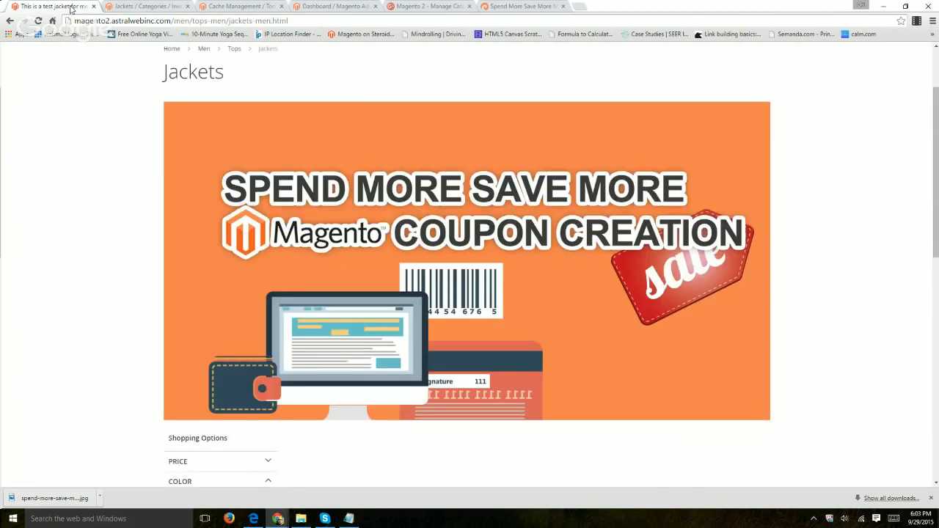
scroll(719, 236, "down", 5)
scroll(709, 287, "down", 3)
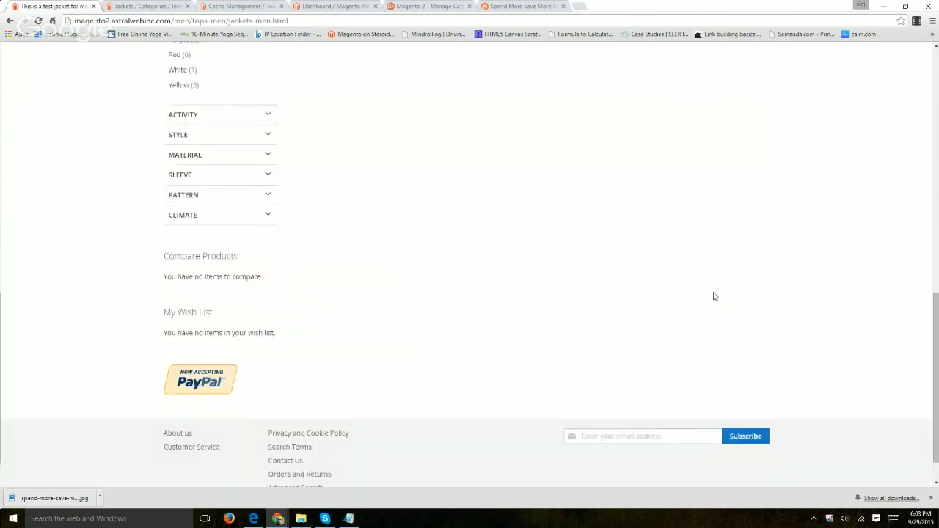
scroll(713, 296, "up", 8)
mouse_move(226, 120)
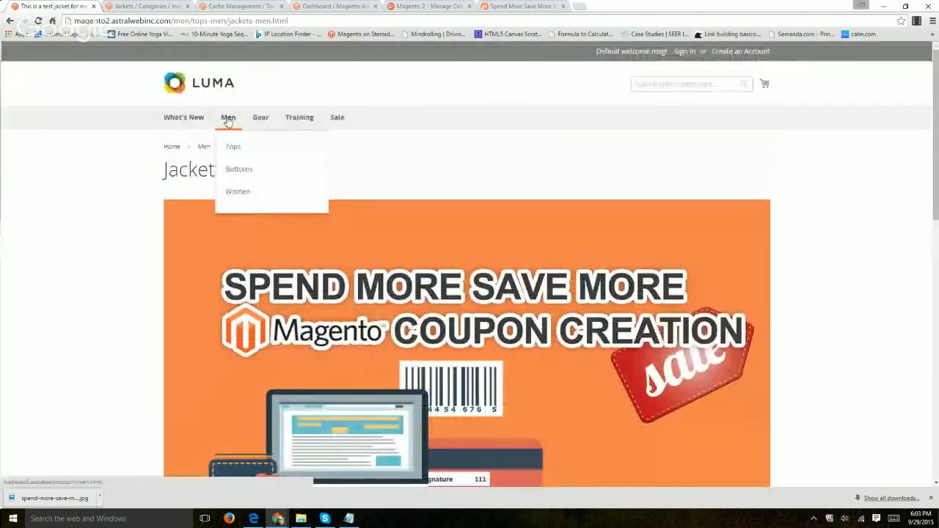
left_click(233, 168)
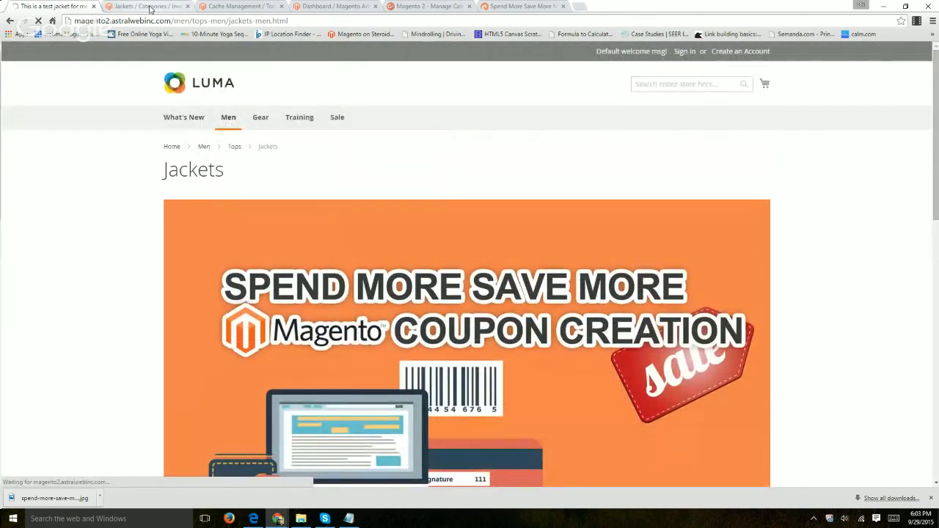
left_click(144, 6)
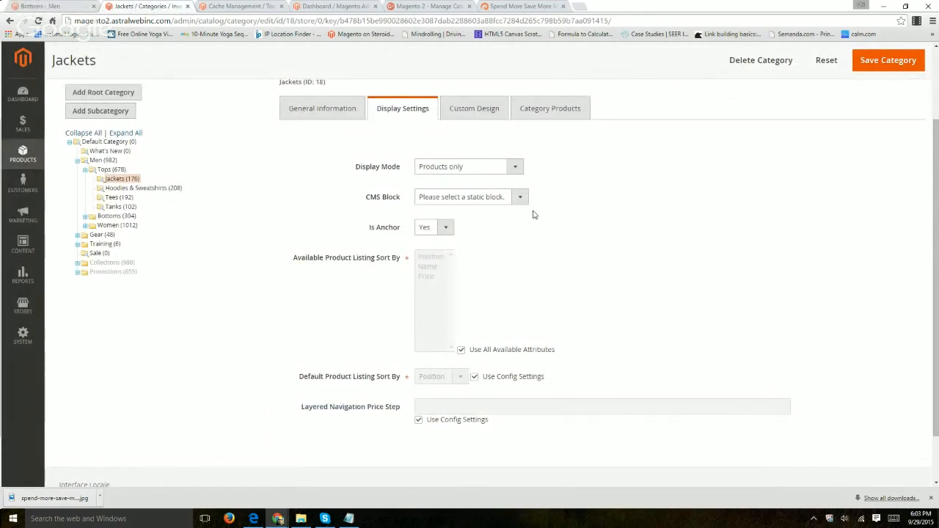
scroll(546, 218, "down", 1)
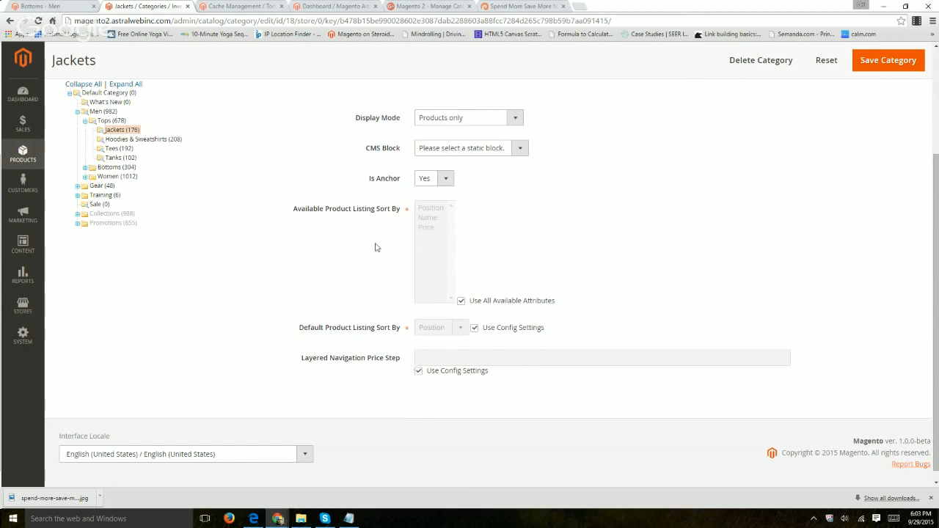
Review the Jackets category's custom design settings down to Custom Layout Update.
left_click(474, 206)
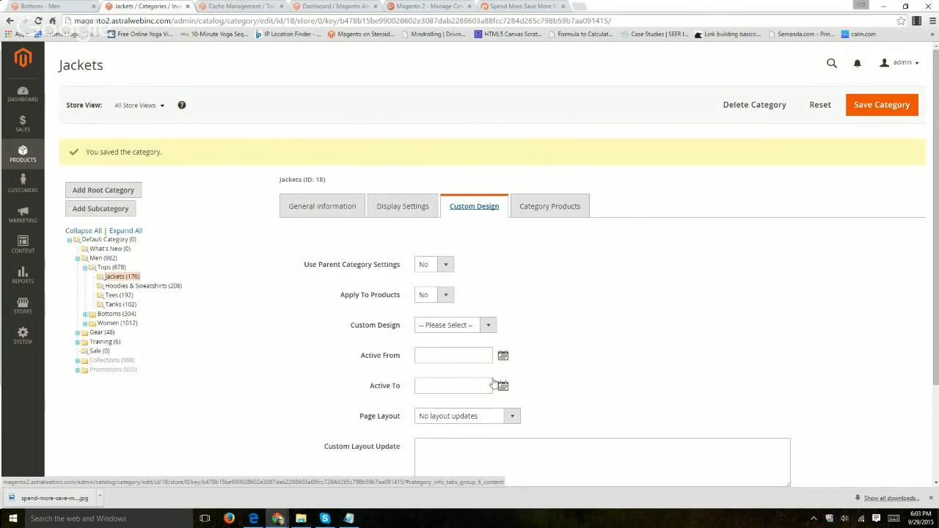
scroll(495, 381, "down", 3)
left_click_drag(325, 322, 394, 325)
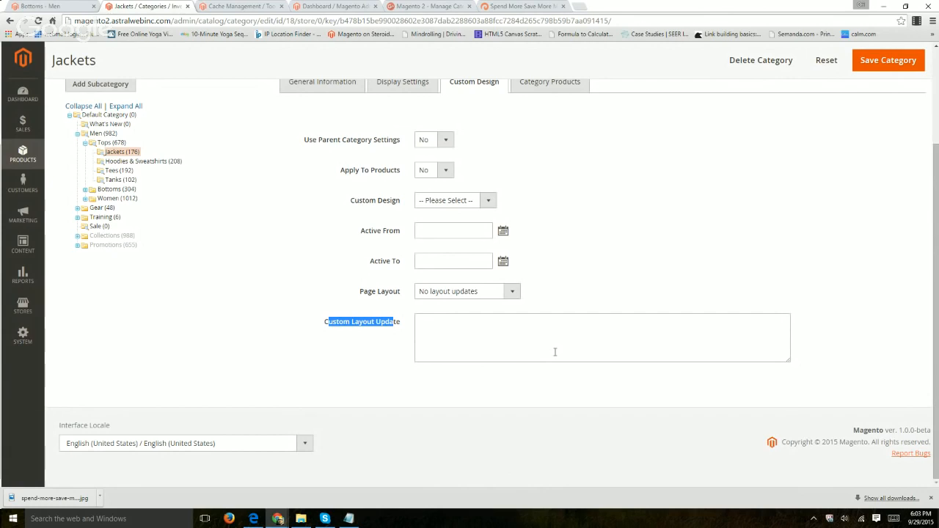
Open the Jackets category's product list and filter it to products not assigned to the category.
left_click(554, 206)
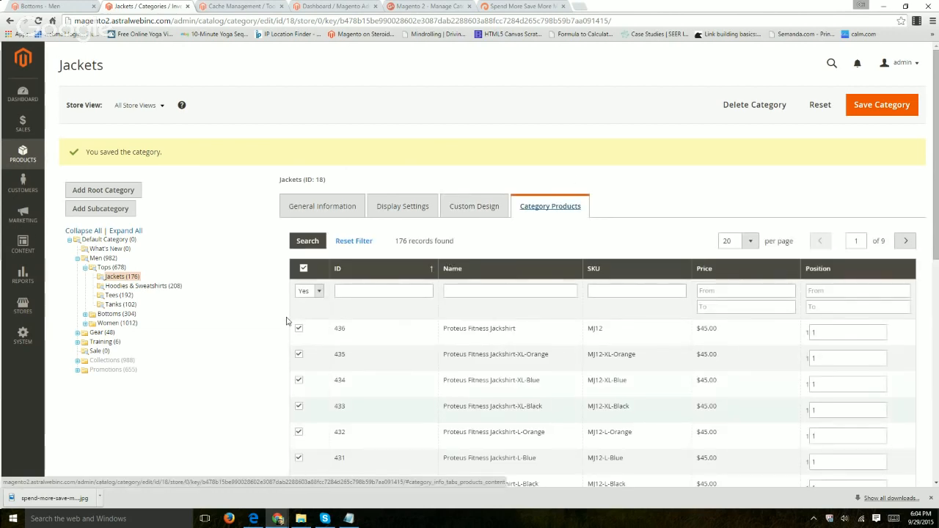
scroll(319, 294, "down", 1)
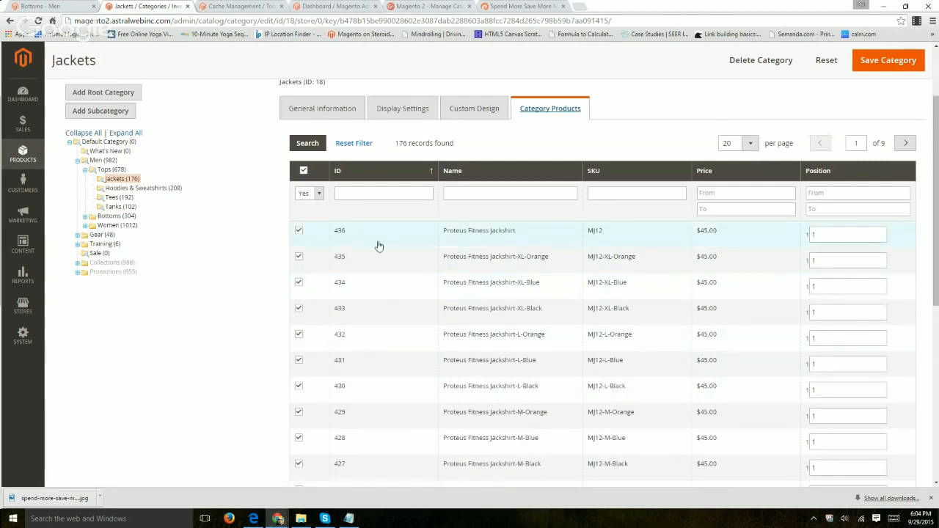
left_click(317, 196)
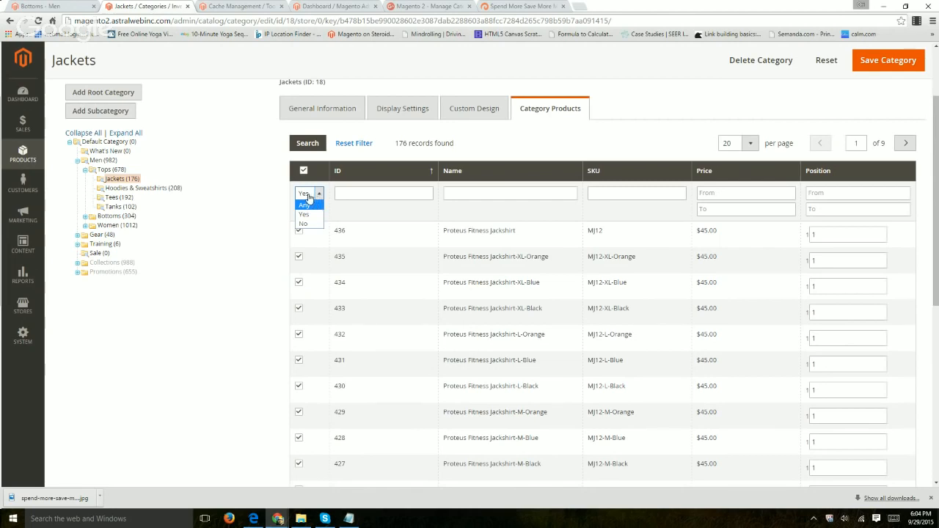
left_click(303, 215)
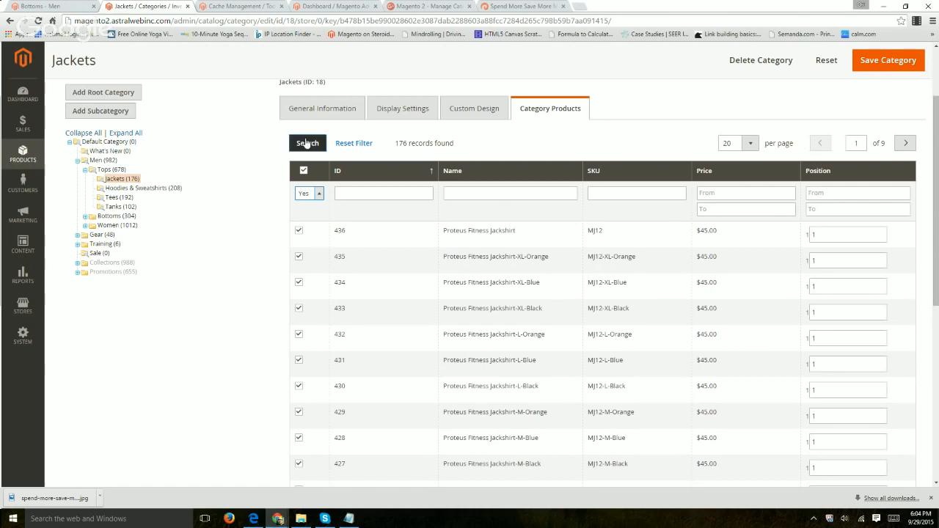
left_click(310, 193)
left_click(304, 224)
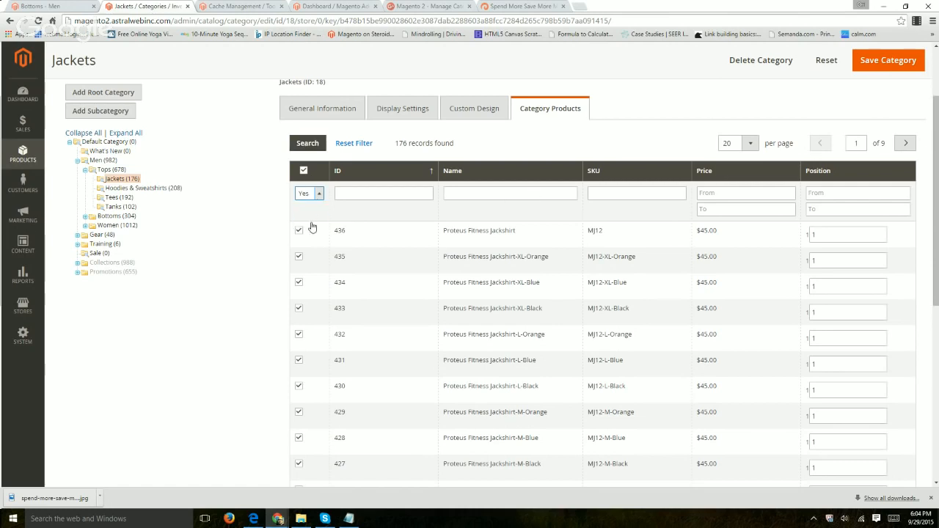
left_click(308, 143)
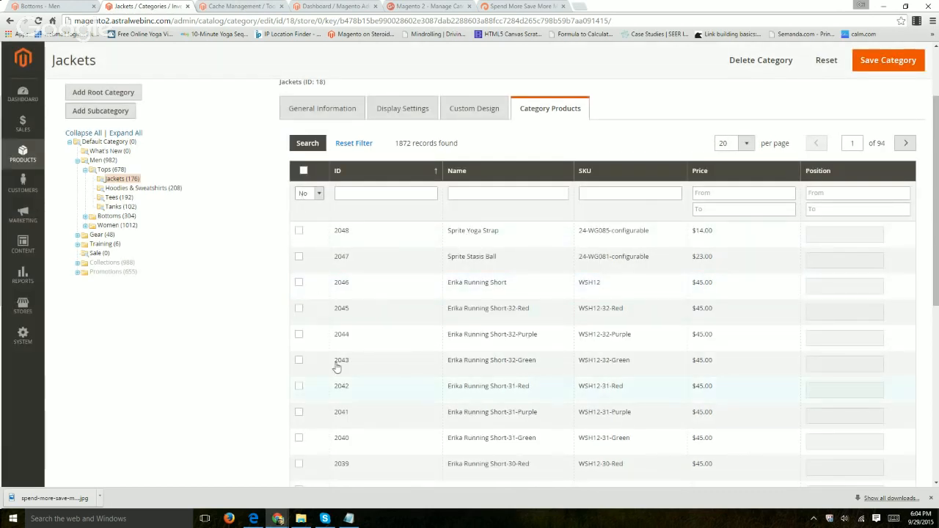
Filter the unassigned products by the name "blue" and select Echo Fit Compression Short-28-Blue and Bess Yoga Short-32-Blue through Bess Yoga Short-29-Blue.
left_click(495, 195)
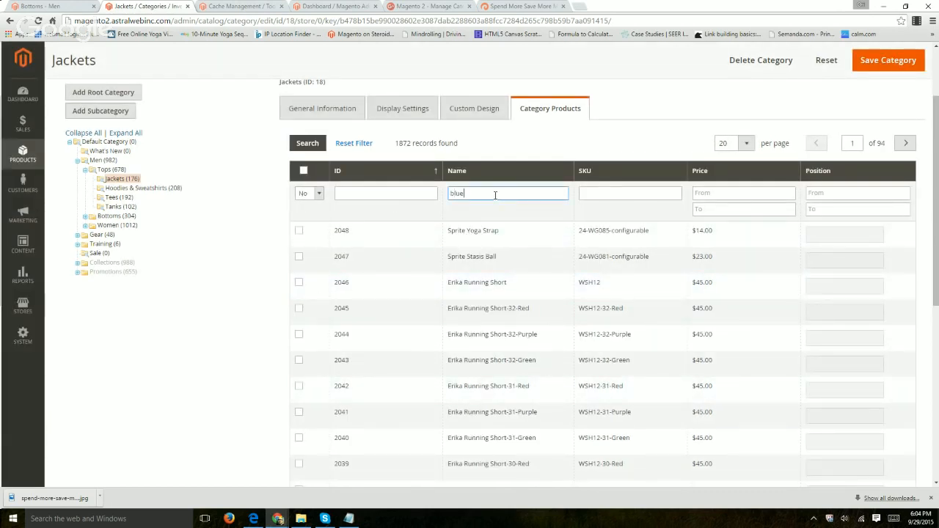
key("Return")
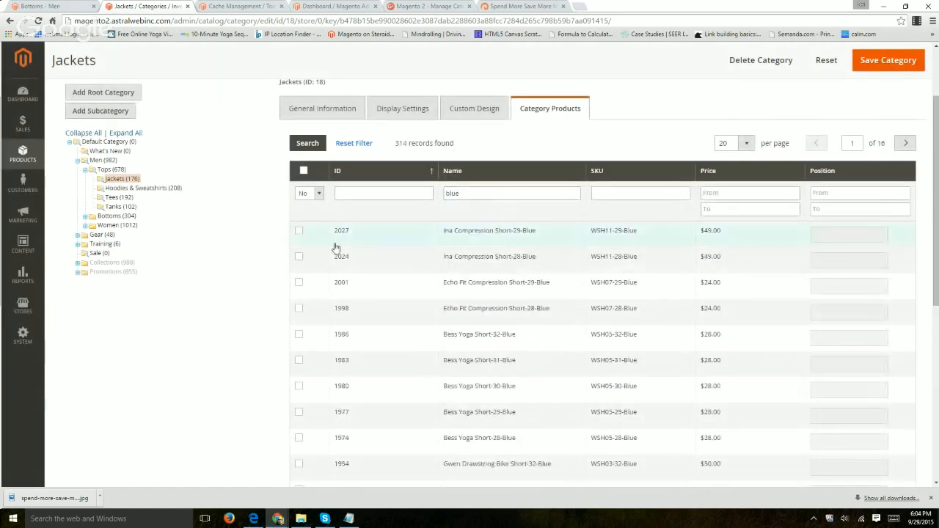
left_click(300, 335)
left_click(299, 360)
left_click(298, 386)
left_click(299, 412)
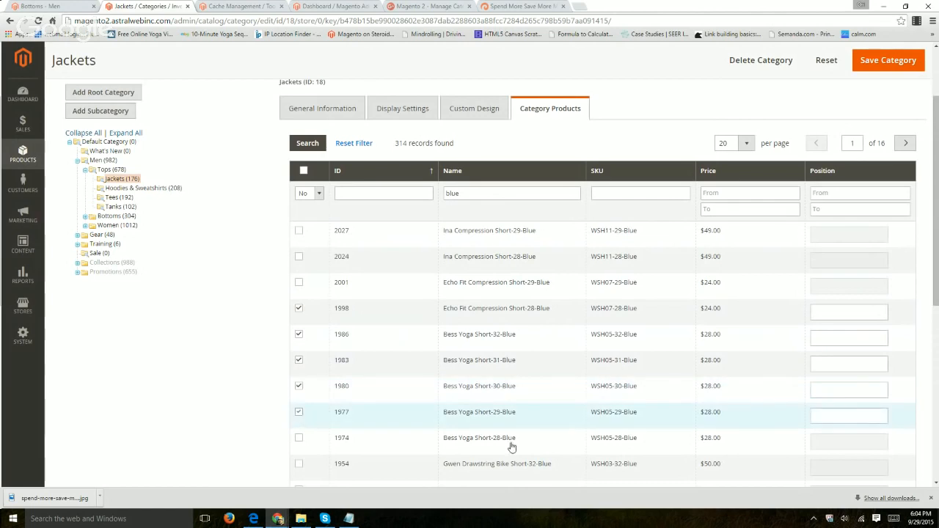
scroll(501, 398, "down", 1)
scroll(575, 400, "up", 1)
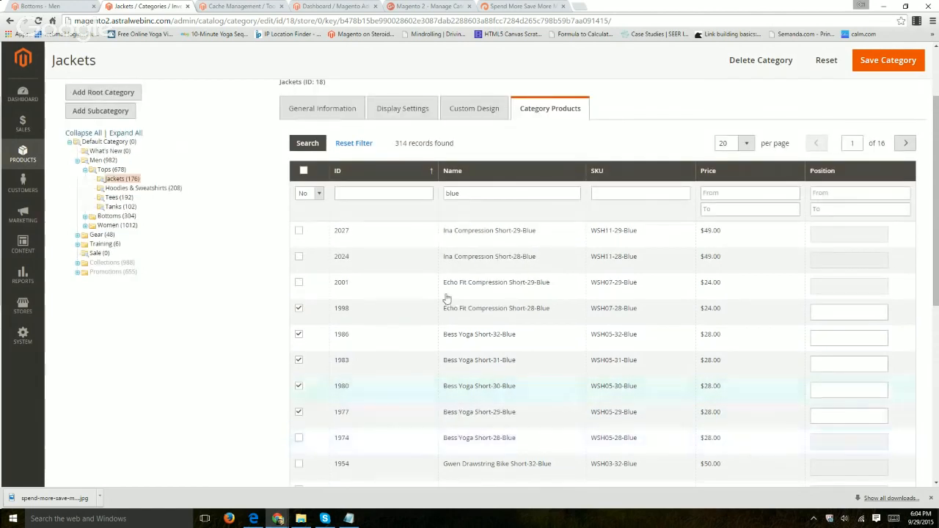
left_click(319, 193)
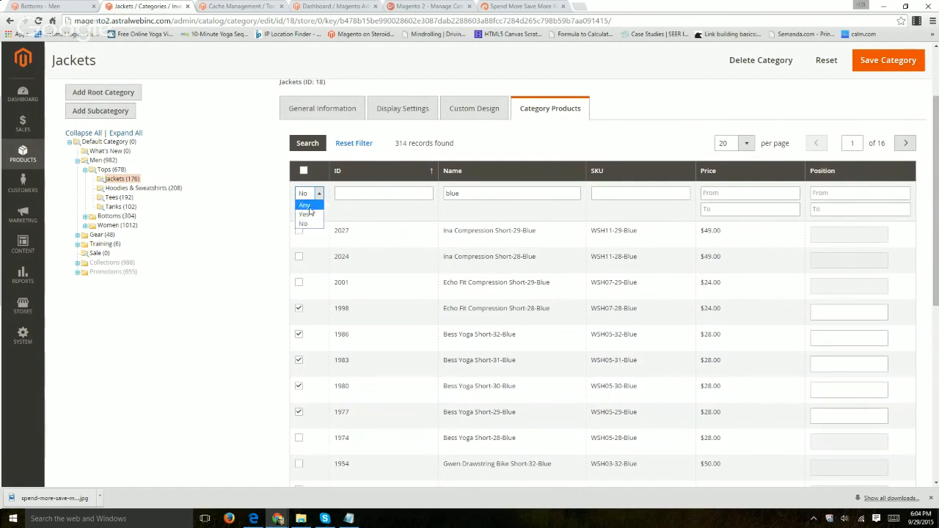
left_click(386, 191)
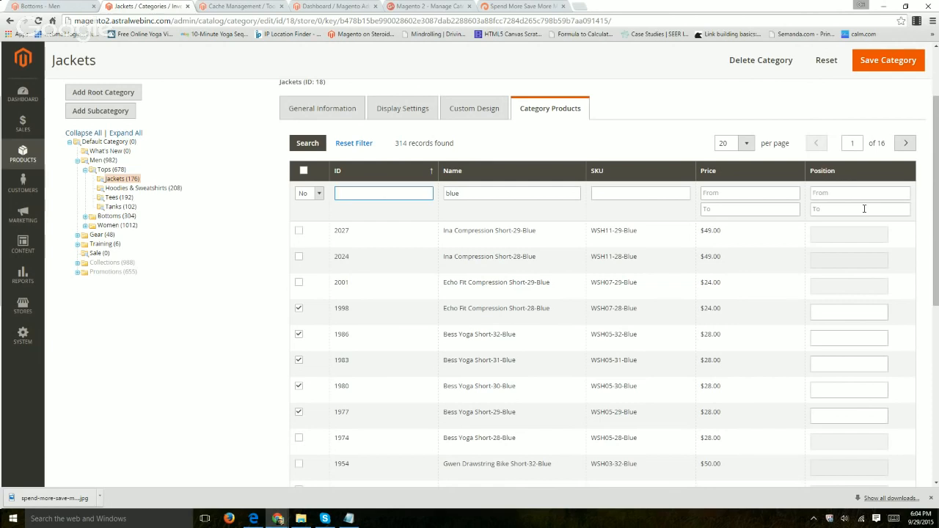
Leave out Bess Yoga Short-32-Blue, give Echo Fit Compression Short-28-Blue and Bess Yoga Short-31-, 30- and 29-Blue positions 1 to 4, and save the category.
left_click(827, 314)
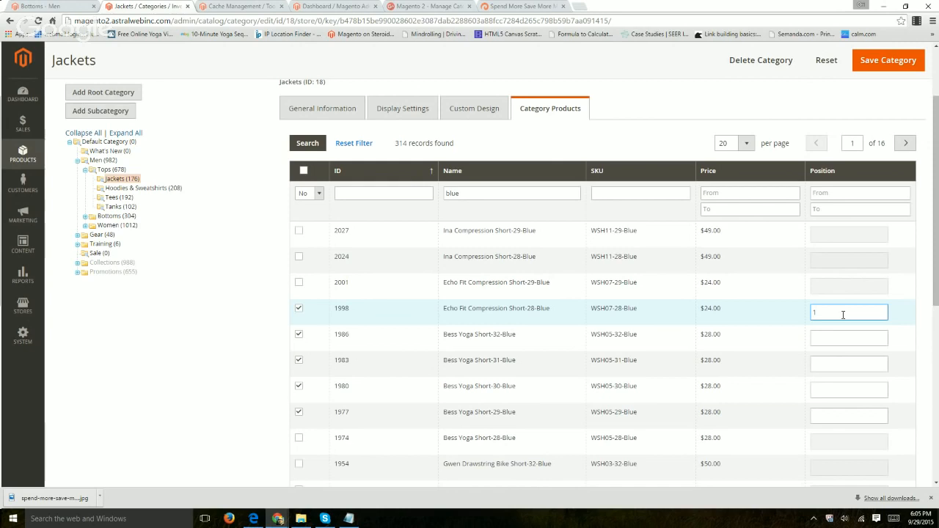
left_click(841, 337)
left_click(837, 364)
type("2")
left_click(830, 390)
type("3")
left_click(832, 335)
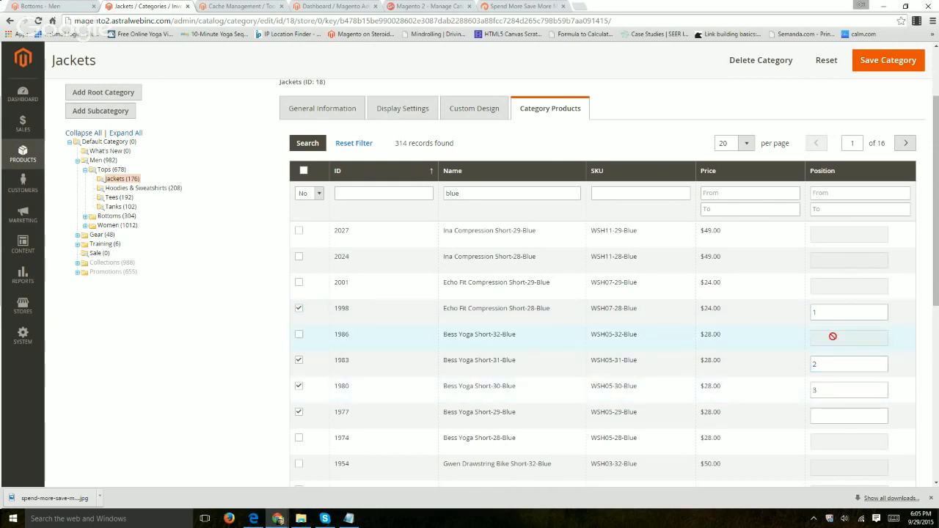
left_click(836, 414)
scroll(816, 394, "down", 2)
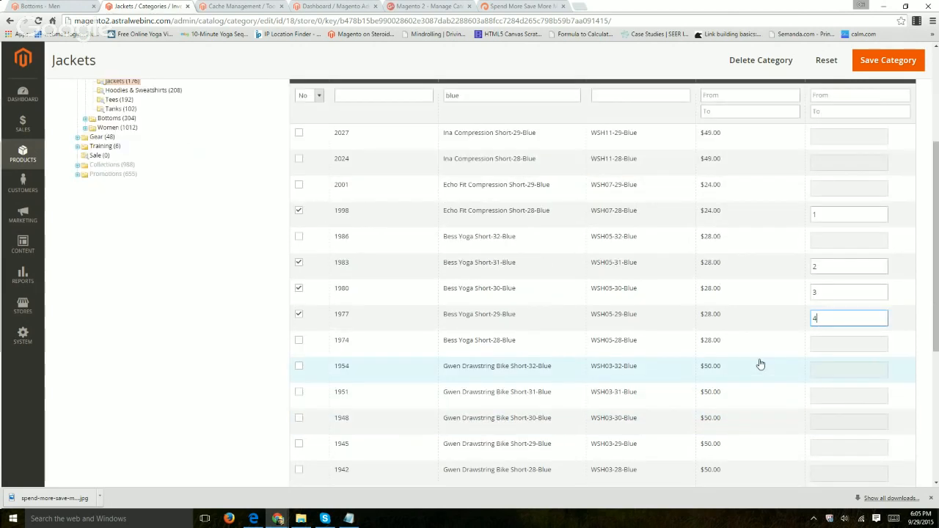
left_click(888, 61)
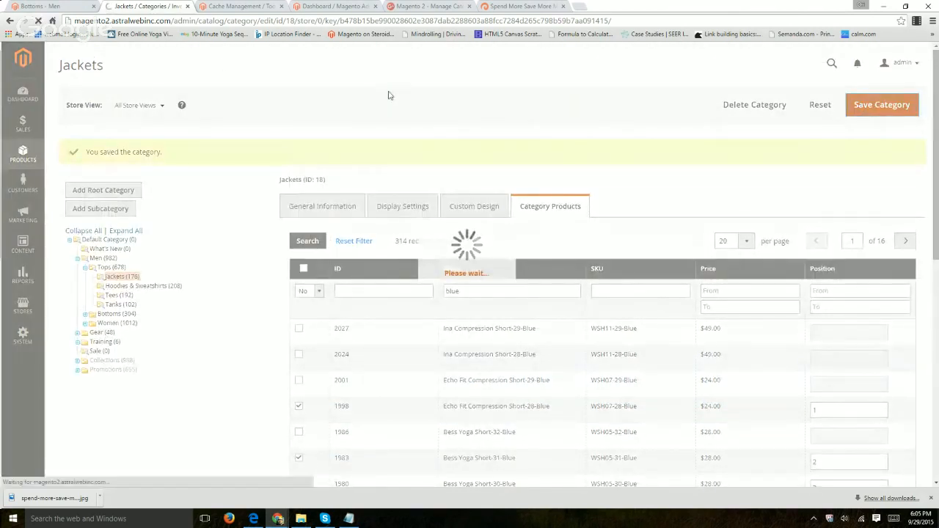
Open the Jackets category under Men's Tops on the storefront and bring up its product listing.
left_click(68, 7)
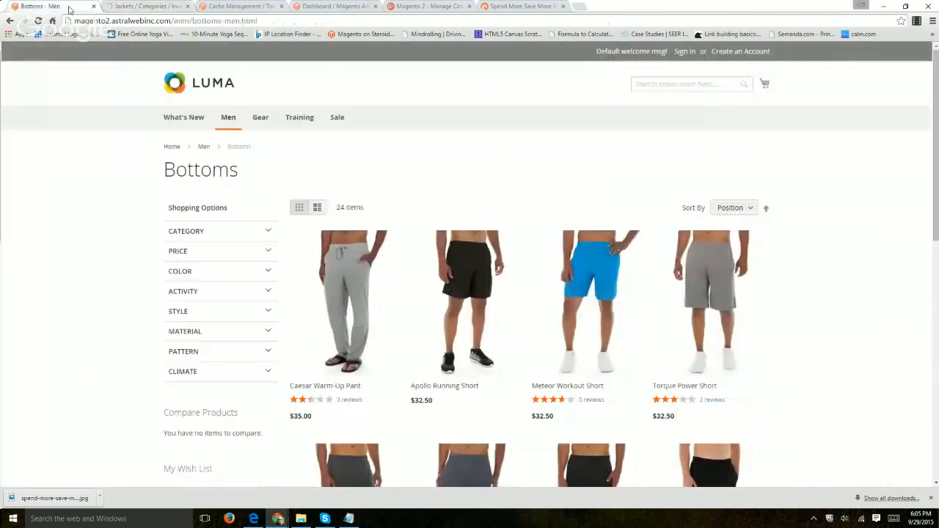
mouse_move(228, 122)
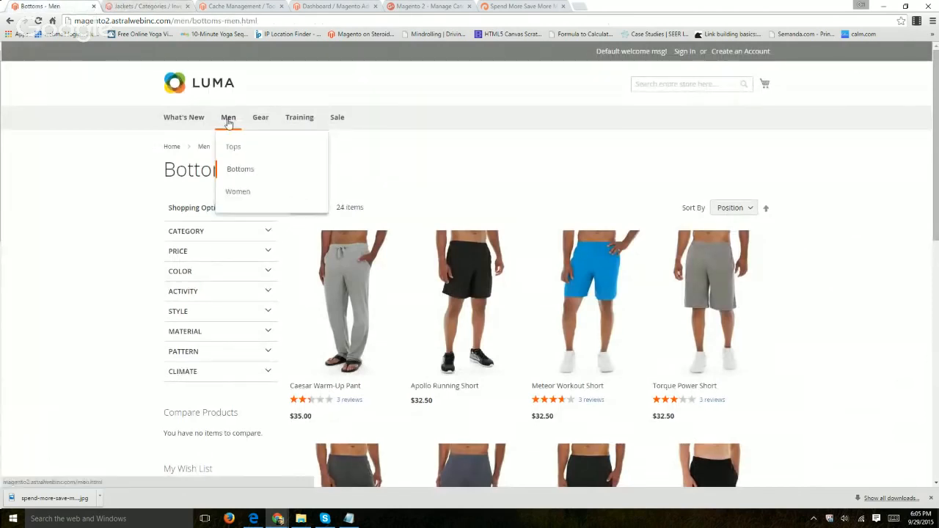
mouse_move(233, 146)
left_click(398, 154)
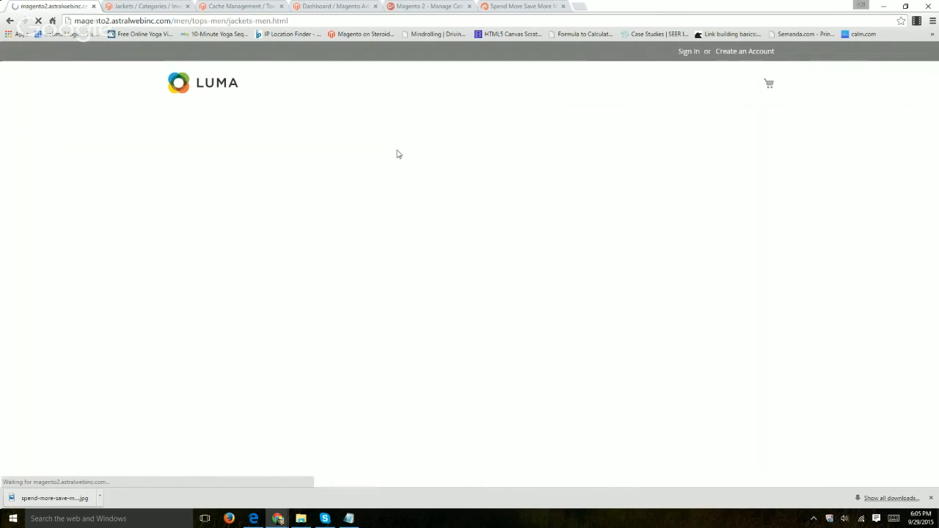
scroll(728, 203, "down", 5)
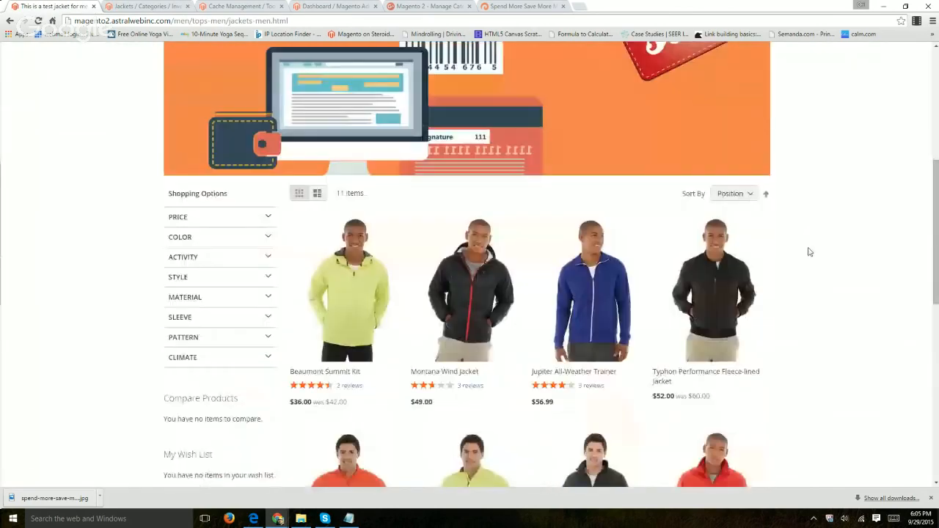
Examine the storefront sort options for Jackets and the order of the products when sorted by position.
left_click(734, 193)
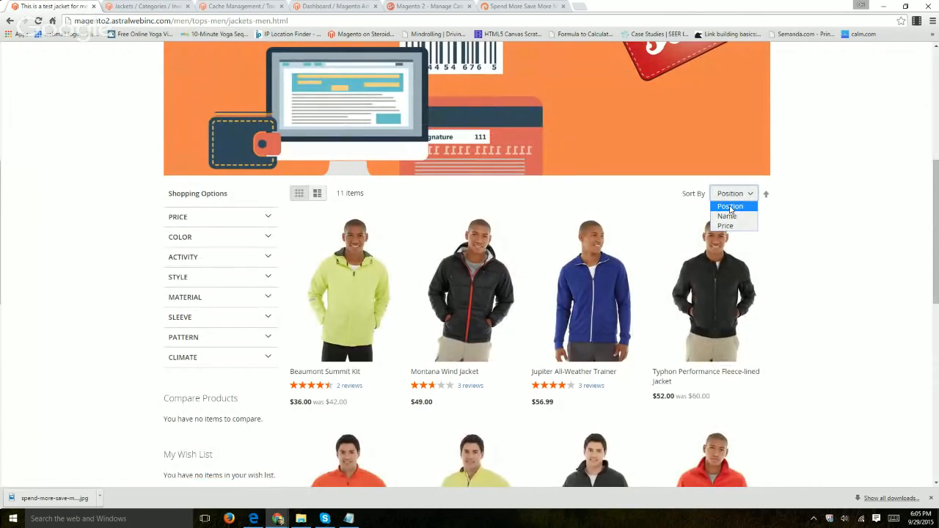
left_click(802, 230)
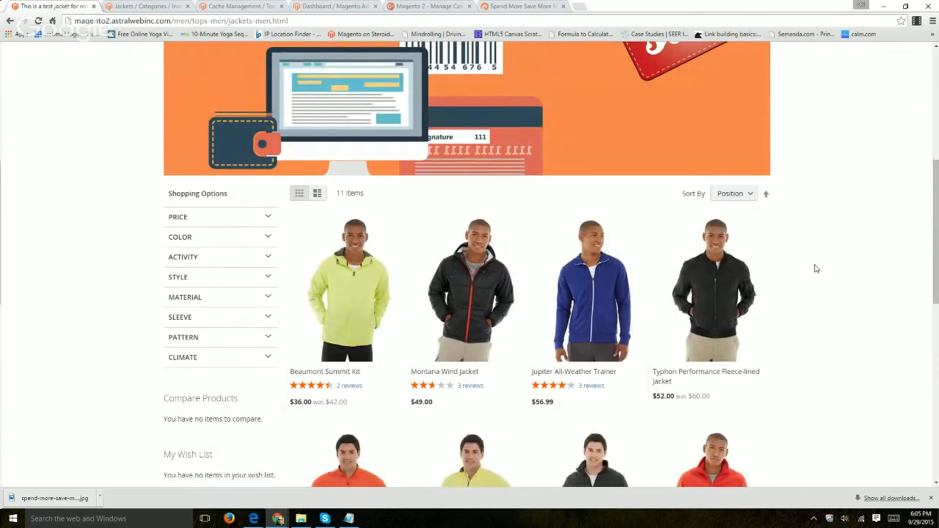
mouse_move(355, 260)
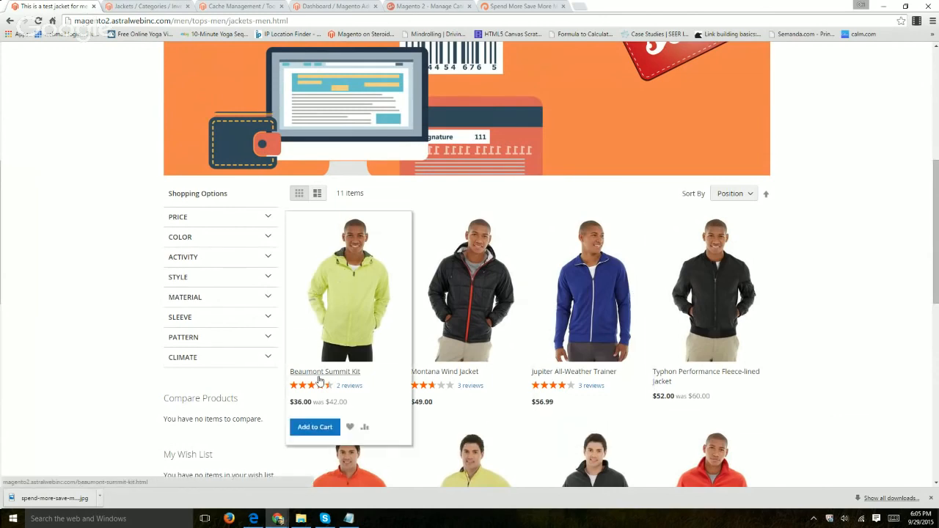
mouse_move(562, 383)
scroll(889, 320, "down", 5)
scroll(824, 297, "up", 4)
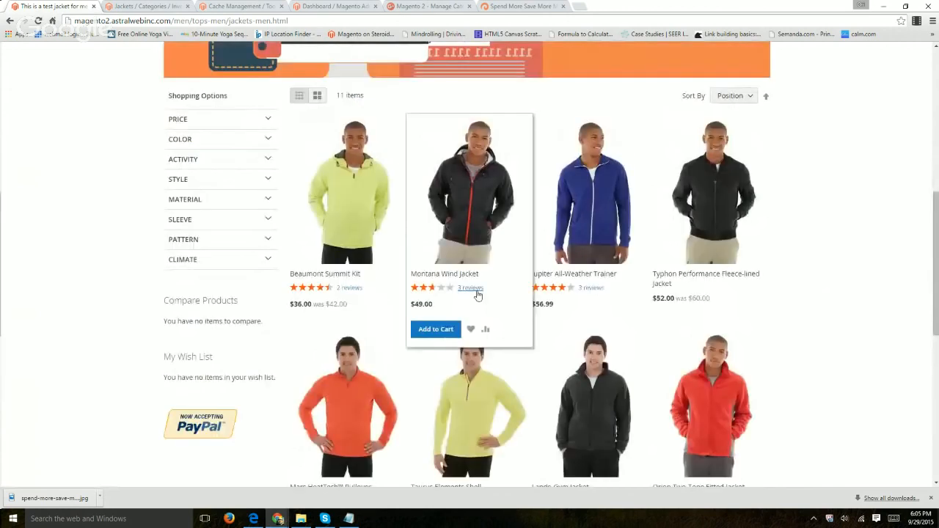
mouse_move(373, 187)
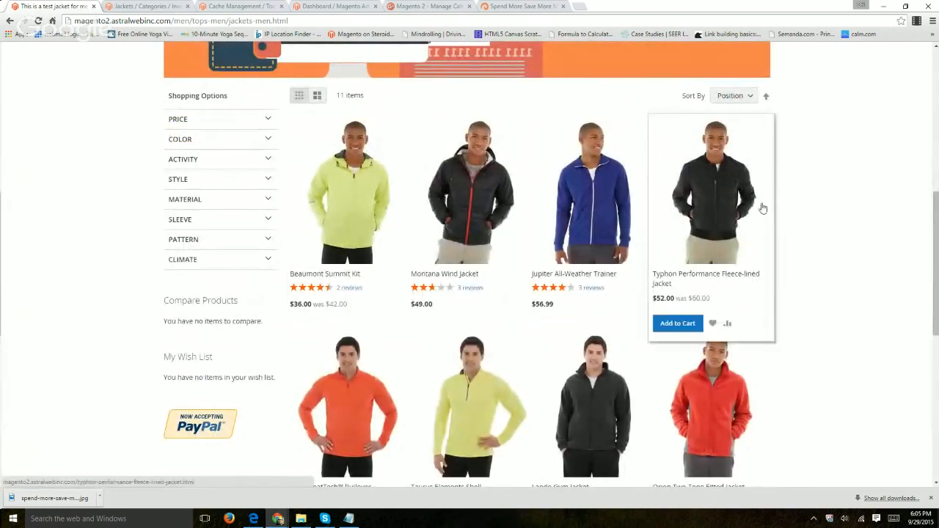
scroll(777, 206, "up", 3)
left_click(734, 291)
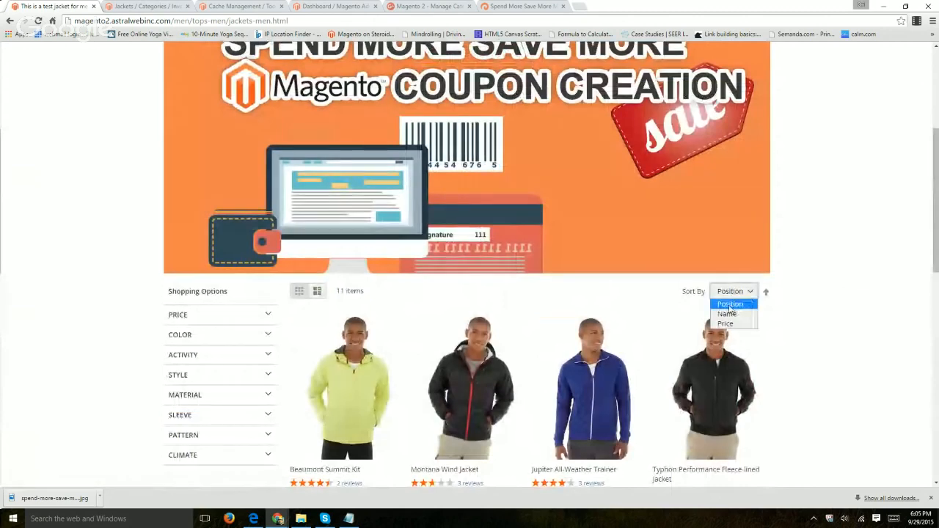
left_click(844, 290)
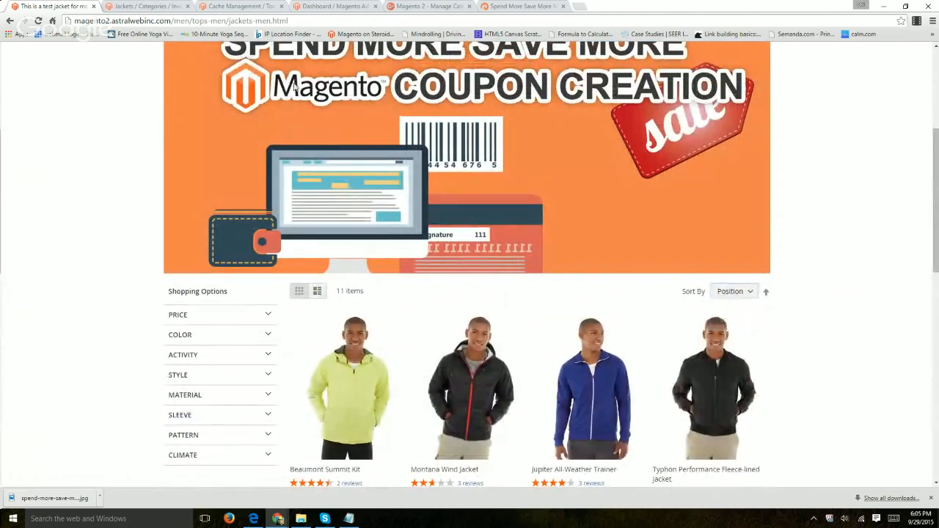
Start a new subcategory under Default Category in the admin and review its general information fields down to Include in Navigation Menu.
left_click(143, 6)
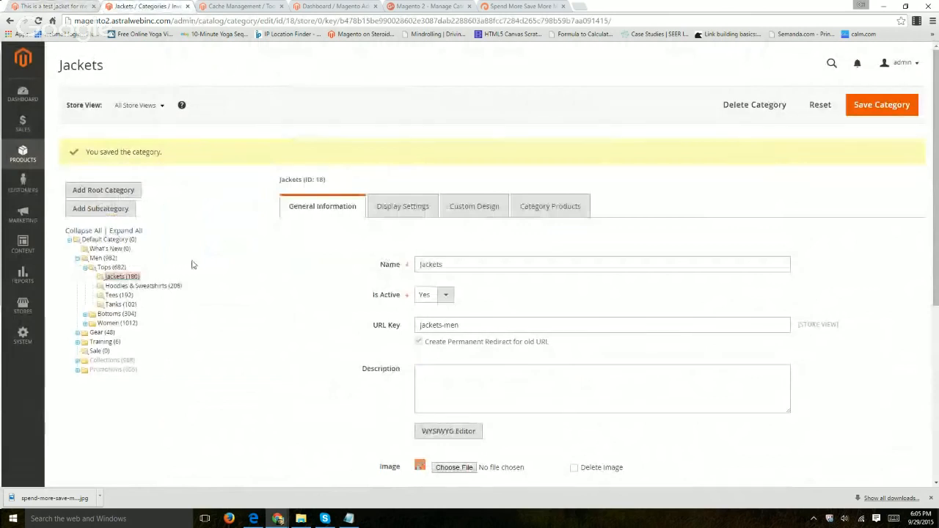
left_click(110, 241)
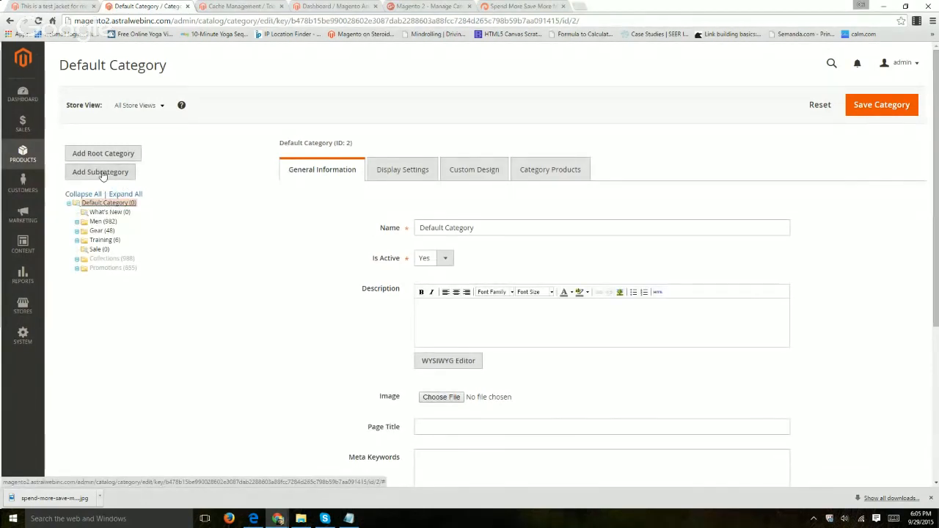
left_click(105, 172)
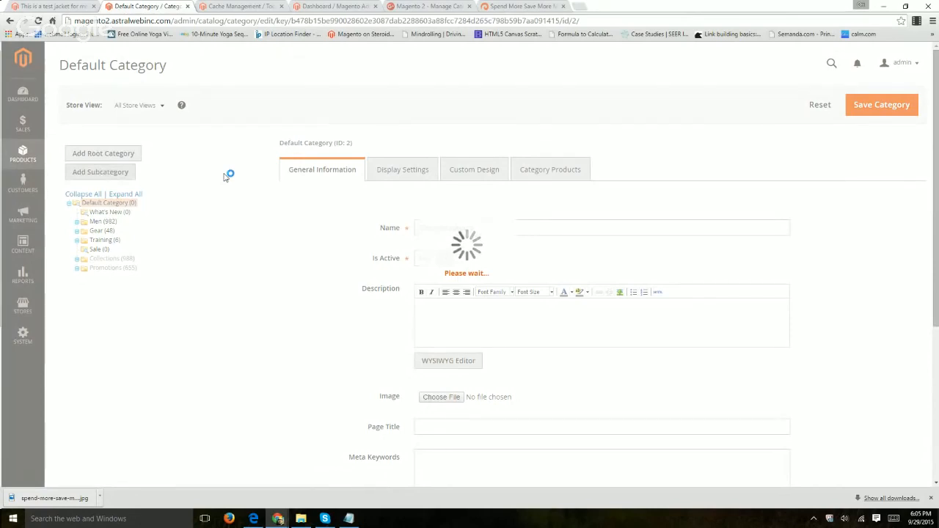
scroll(463, 277, "down", 1)
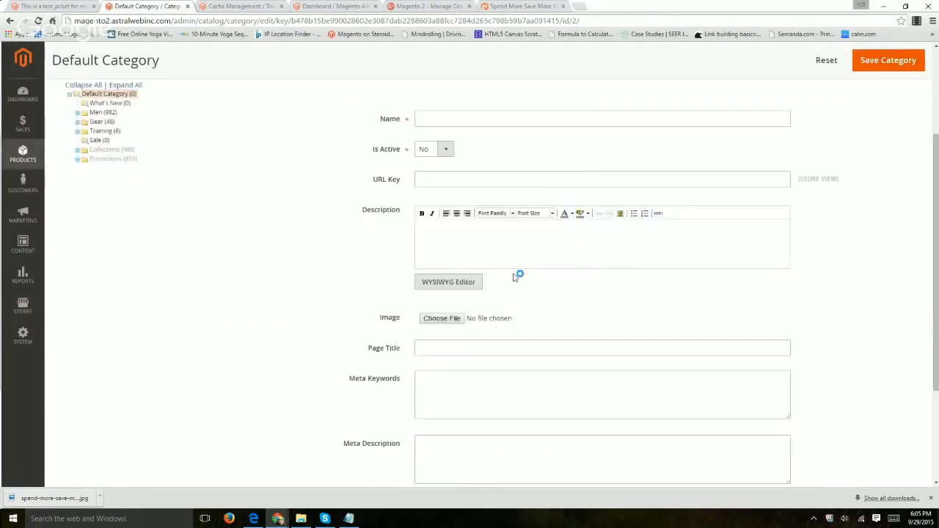
left_click_drag(385, 179, 406, 182)
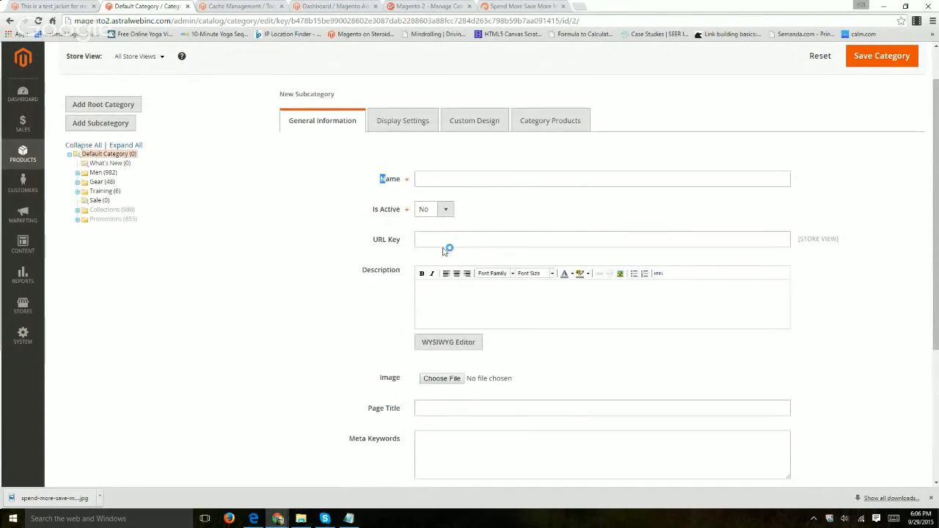
scroll(446, 249, "down", 3)
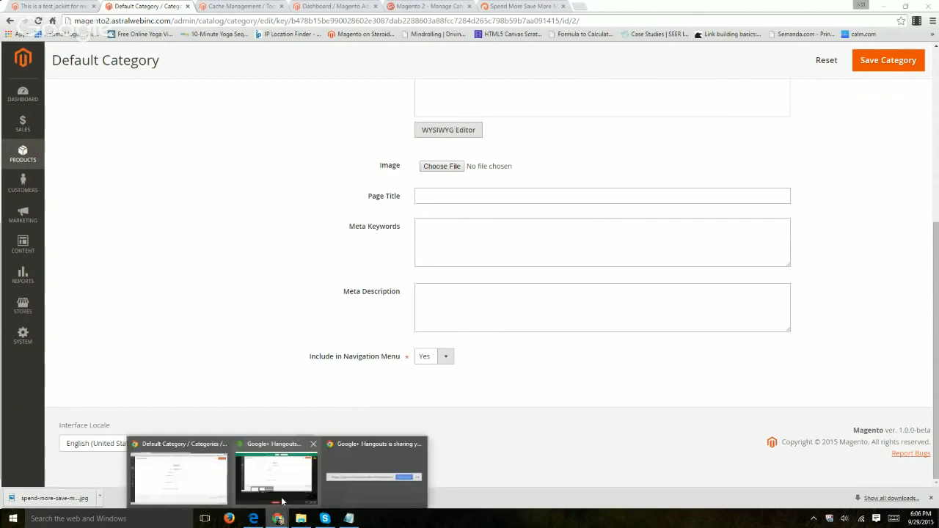
left_click(281, 493)
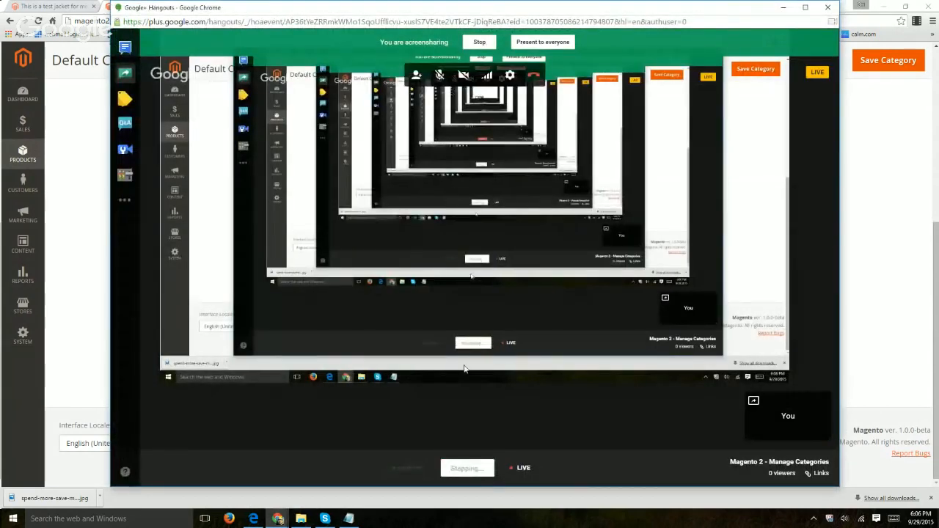